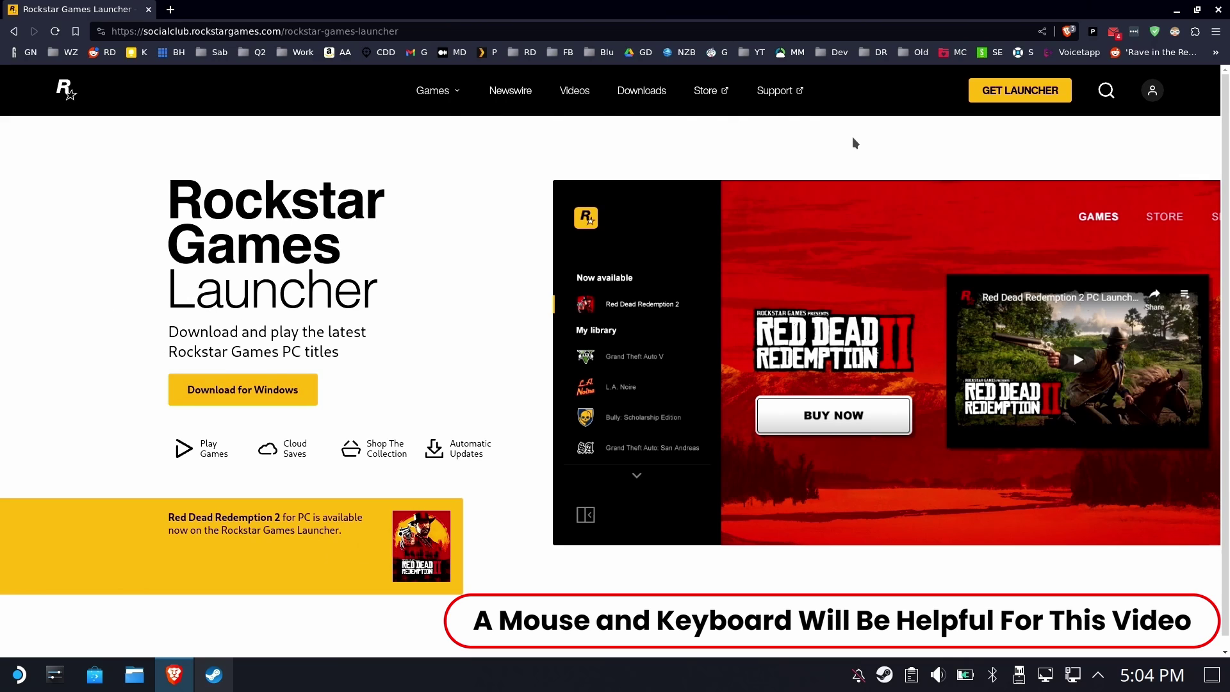
# Download the Windows Rockstar Games Launcher installer and save it into Downloads
pyautogui.click(267, 399)
pyautogui.click(442, 220)
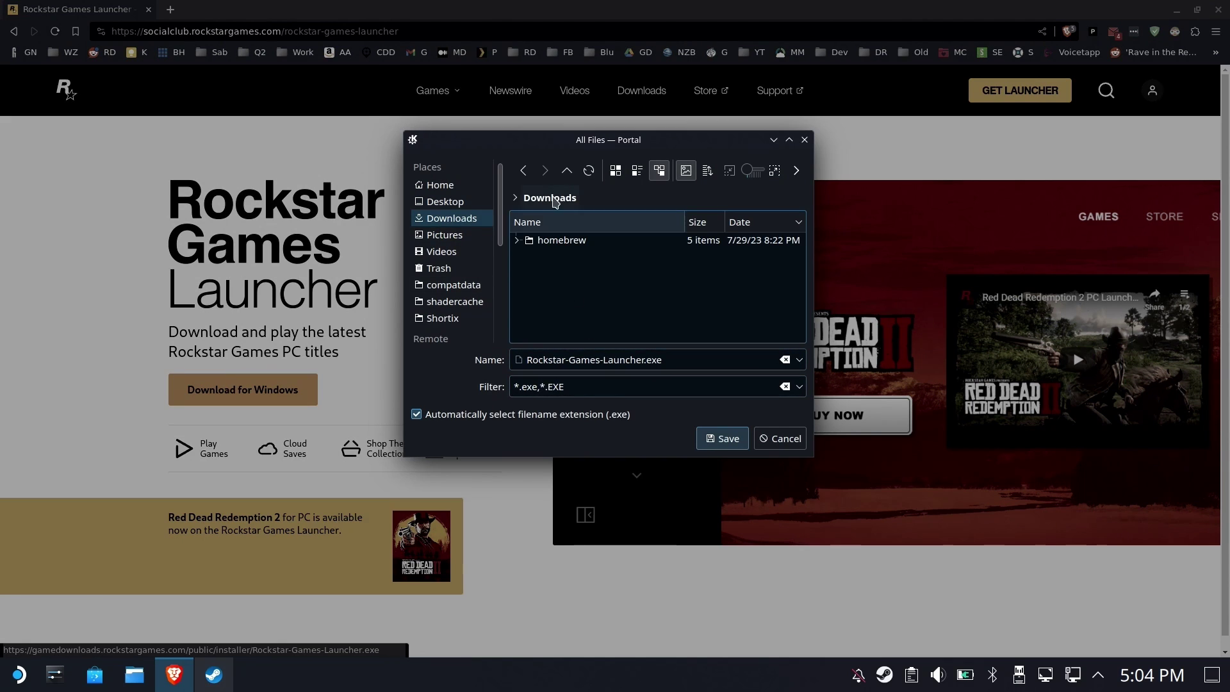
pyautogui.click(722, 439)
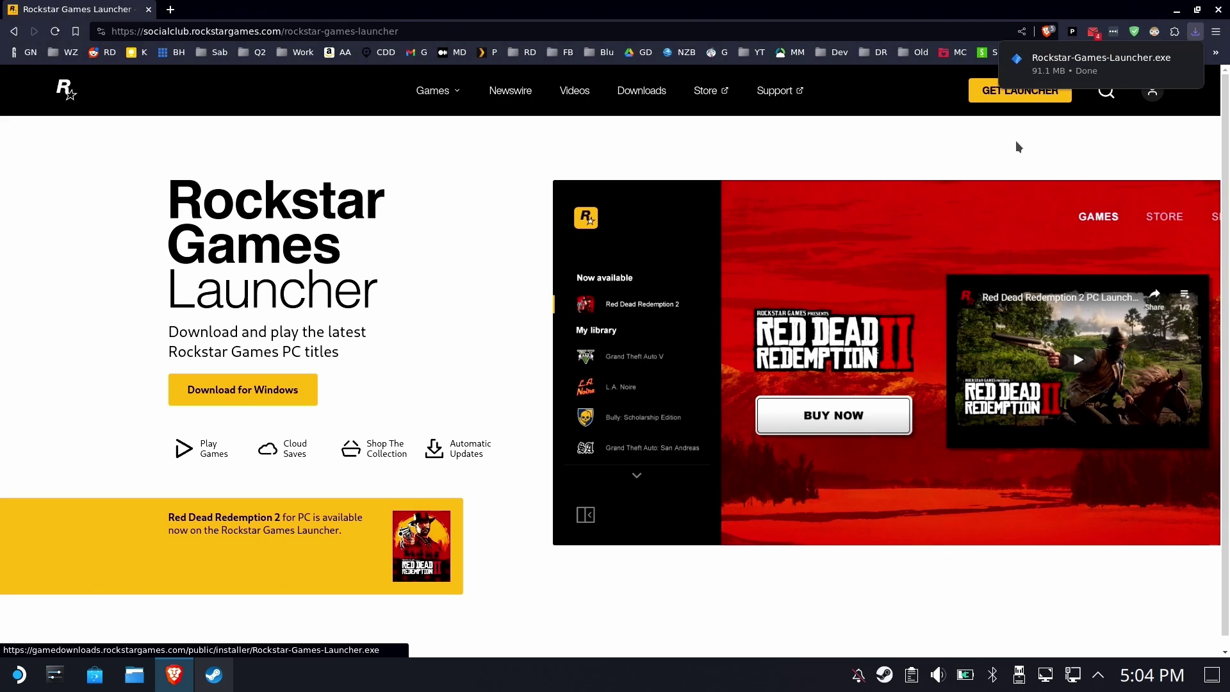
# Close Brave and bring up the Steam library home view
pyautogui.click(1219, 9)
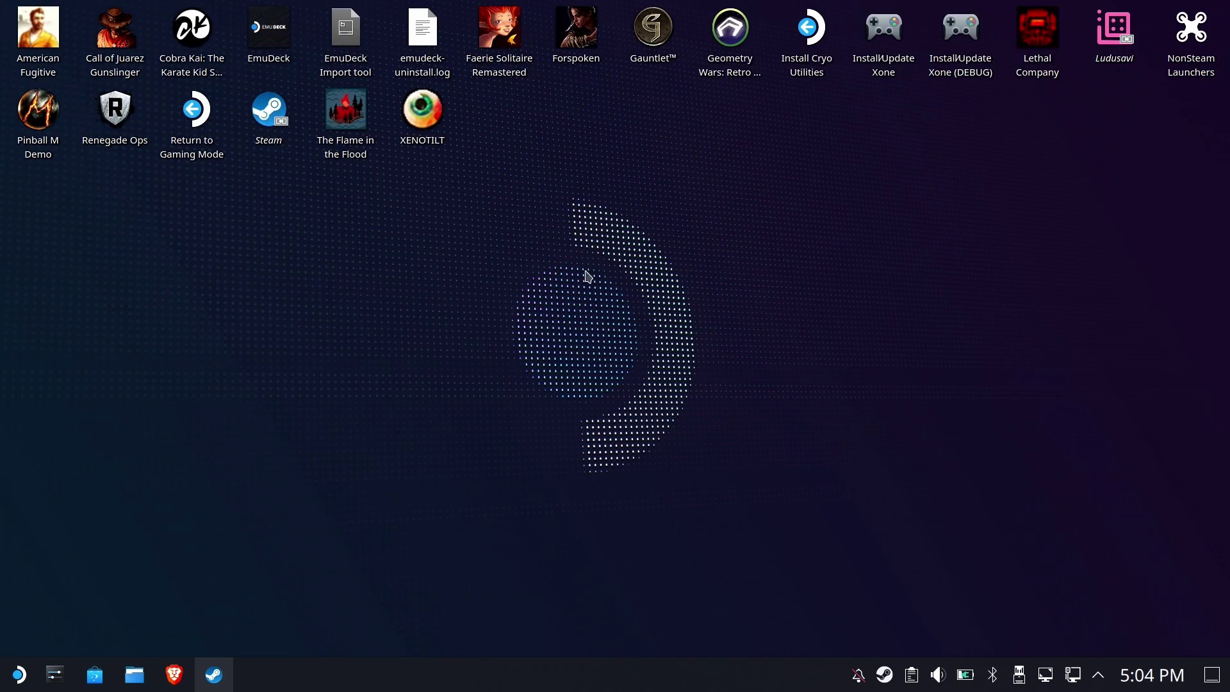
pyautogui.click(213, 674)
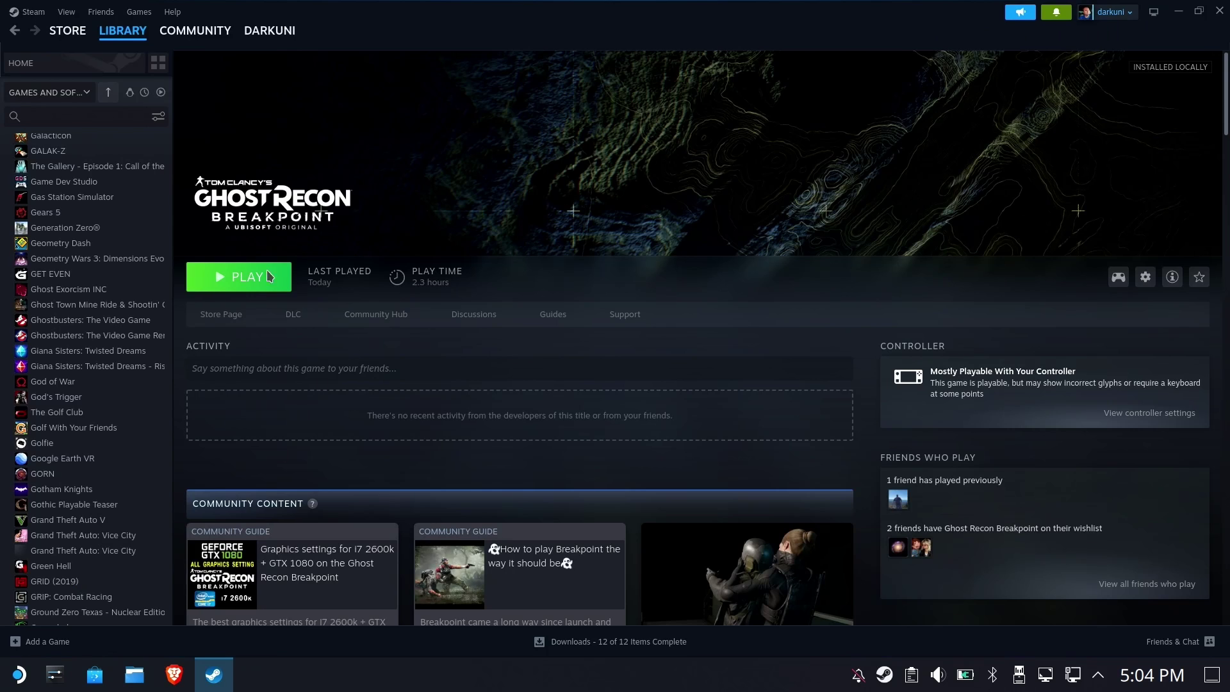
pyautogui.click(21, 63)
# Add Downloads/Rockstar-Games-Launcher.exe to the Steam library as a non-Steam game
pyautogui.click(40, 641)
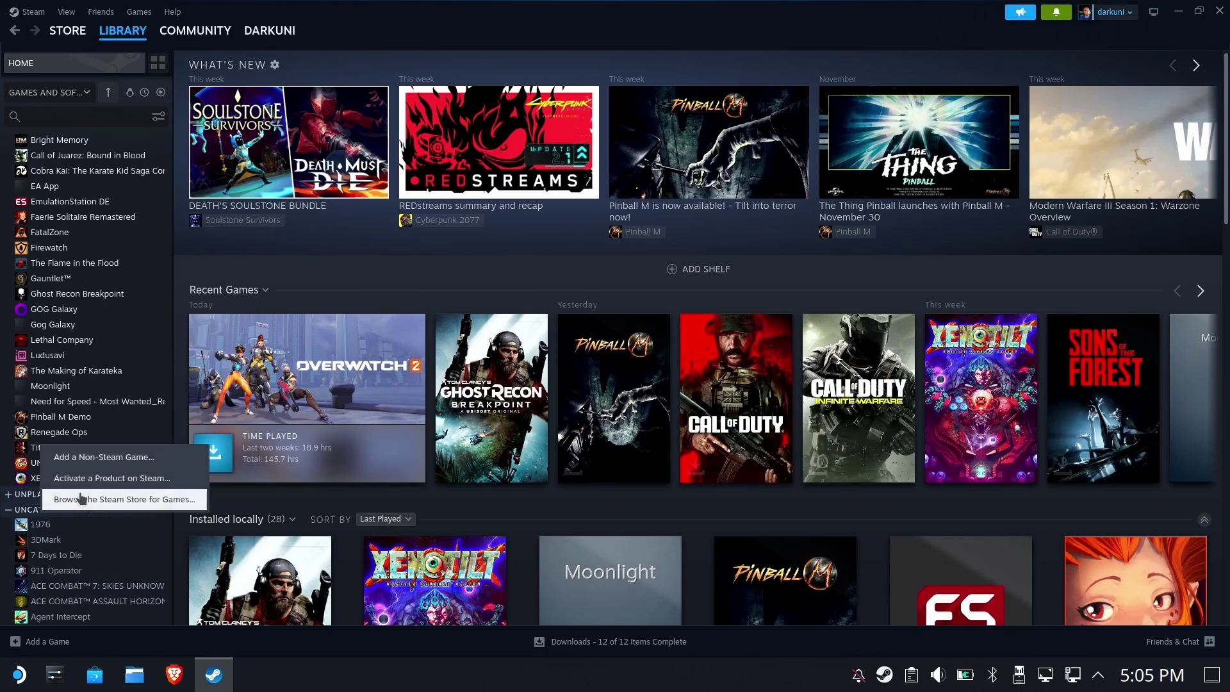
pyautogui.click(103, 457)
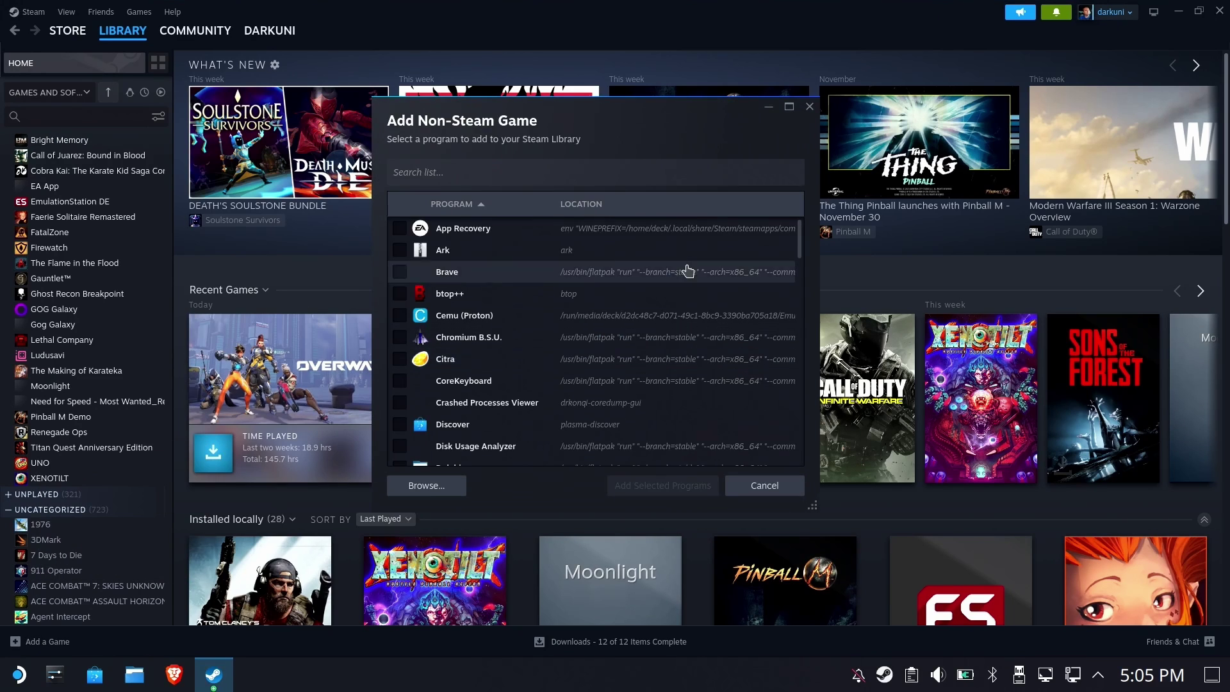
pyautogui.click(423, 487)
pyautogui.click(635, 258)
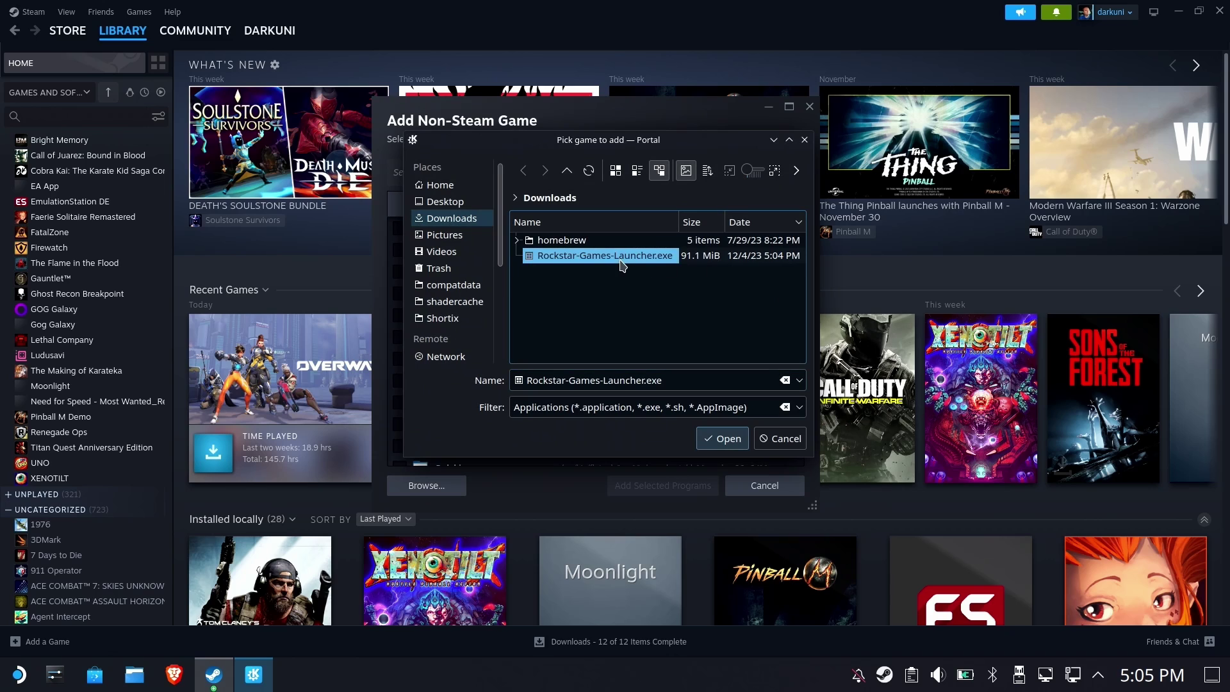
pyautogui.click(722, 439)
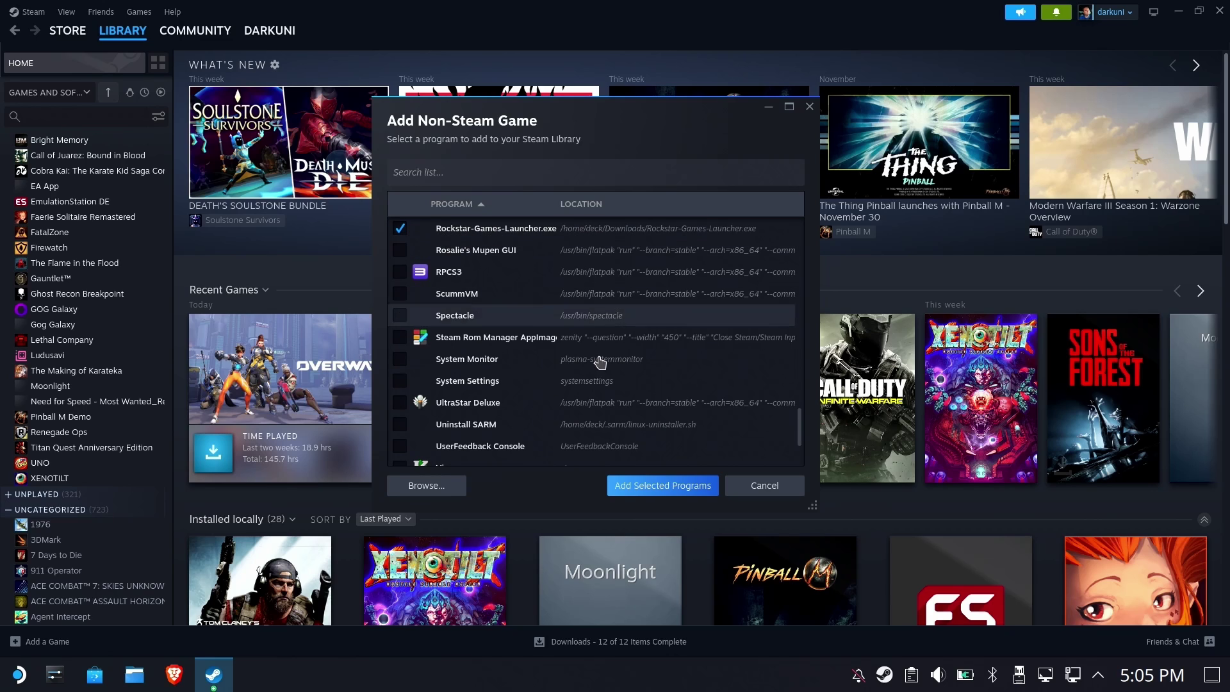
pyautogui.click(658, 485)
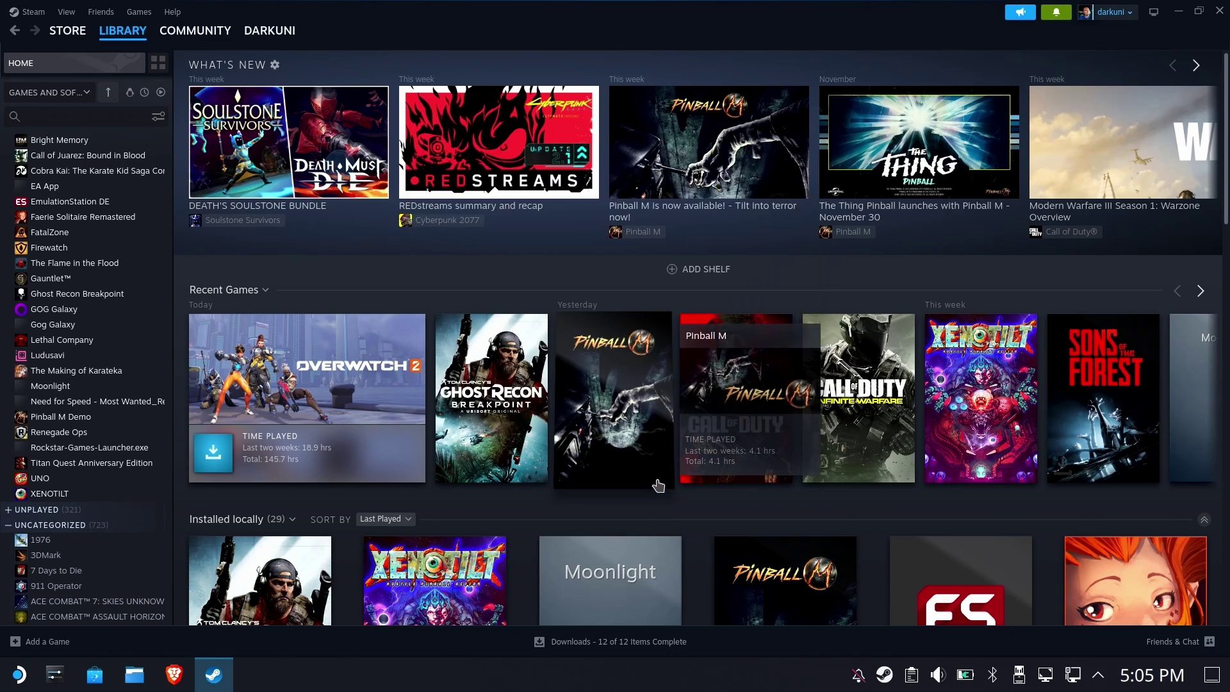
# Force Proton Experimental as the compatibility tool in Rockstar-Games-Launcher.exe's properties
pyautogui.click(48, 449)
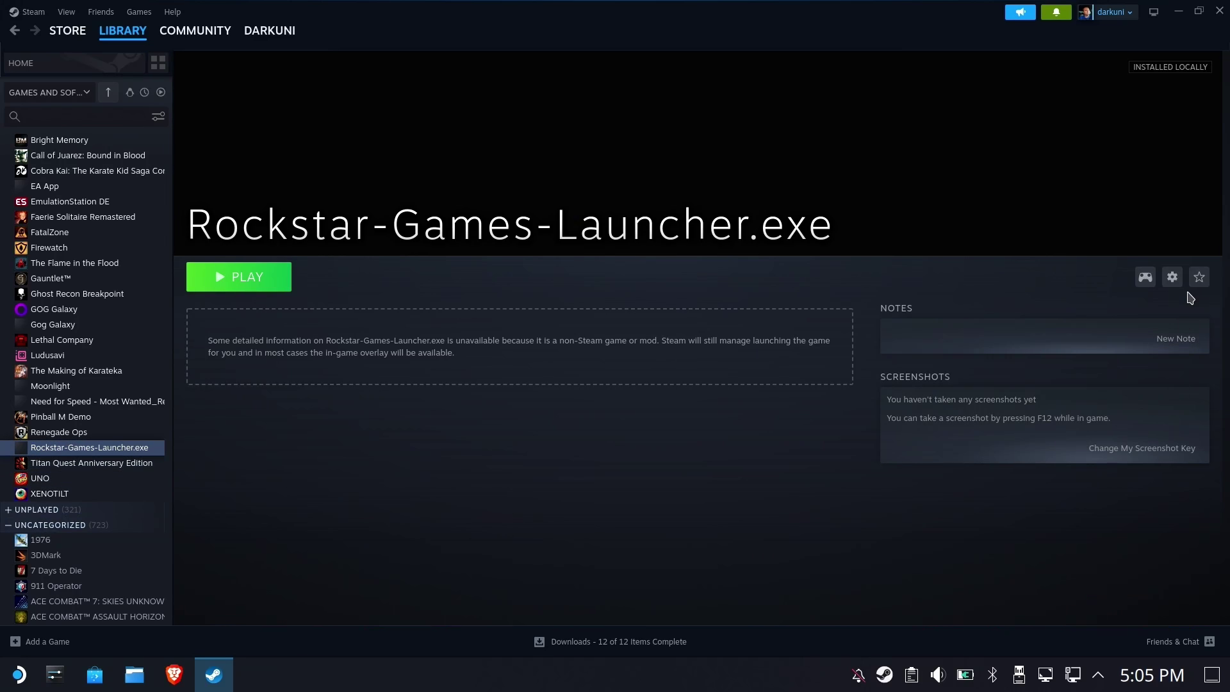
pyautogui.click(1172, 276)
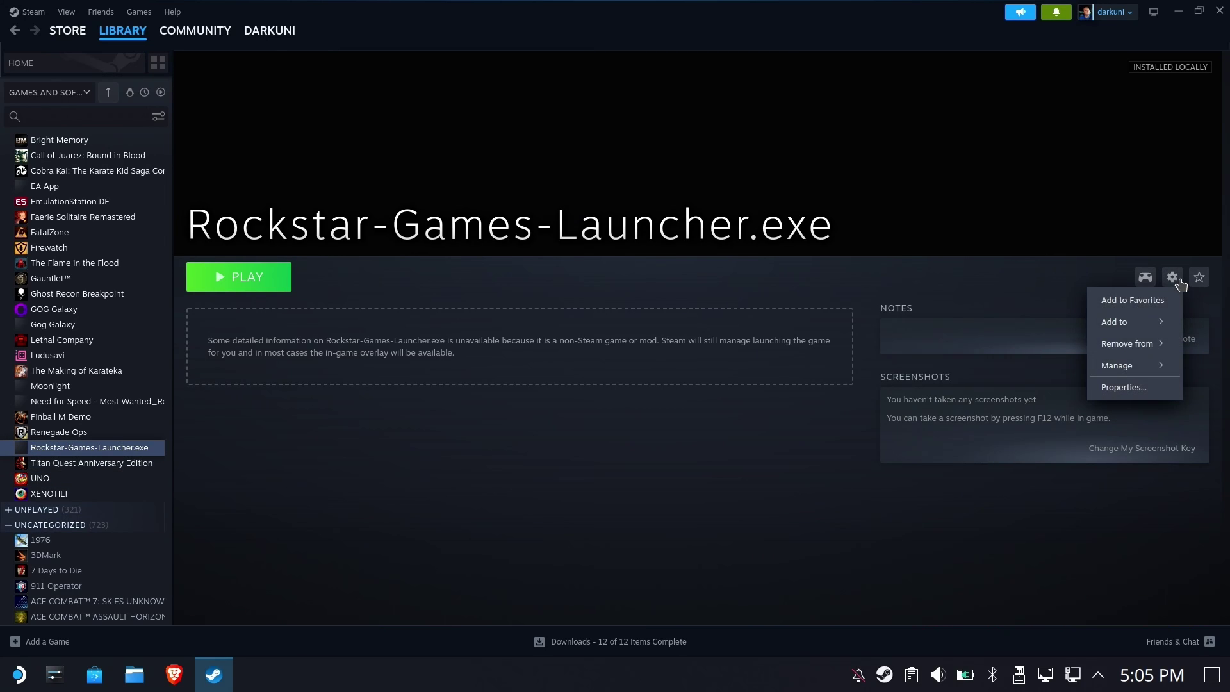
pyautogui.click(1143, 388)
pyautogui.click(316, 249)
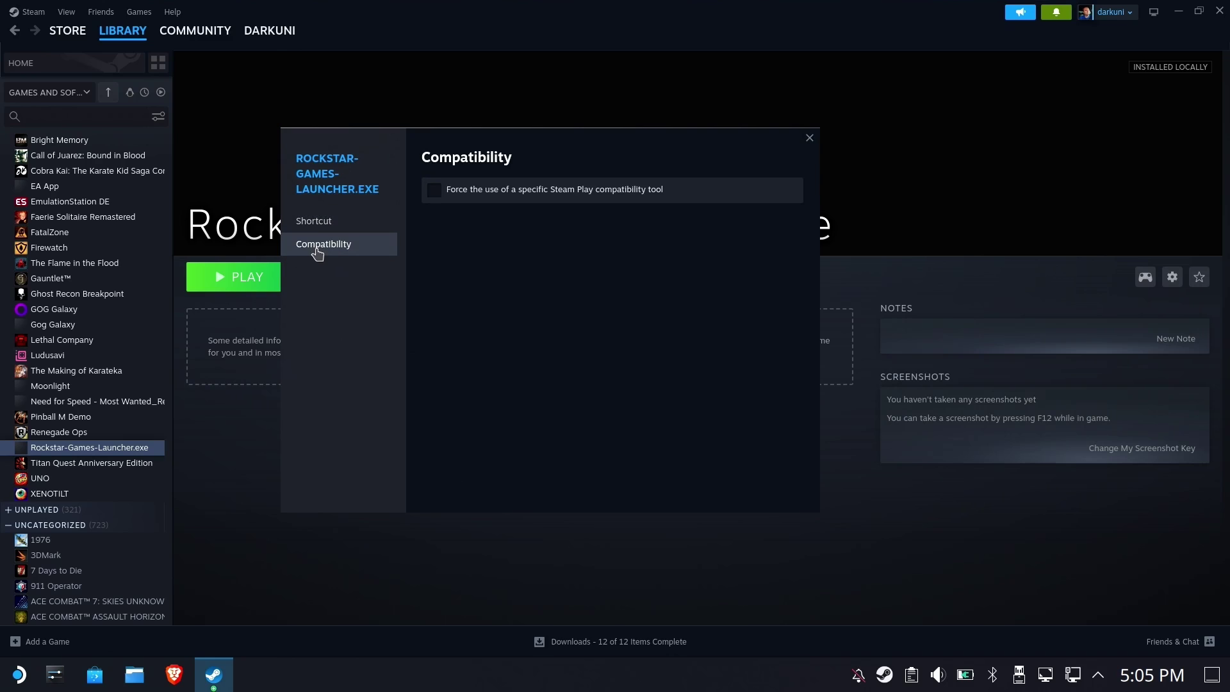
pyautogui.click(518, 194)
pyautogui.click(508, 223)
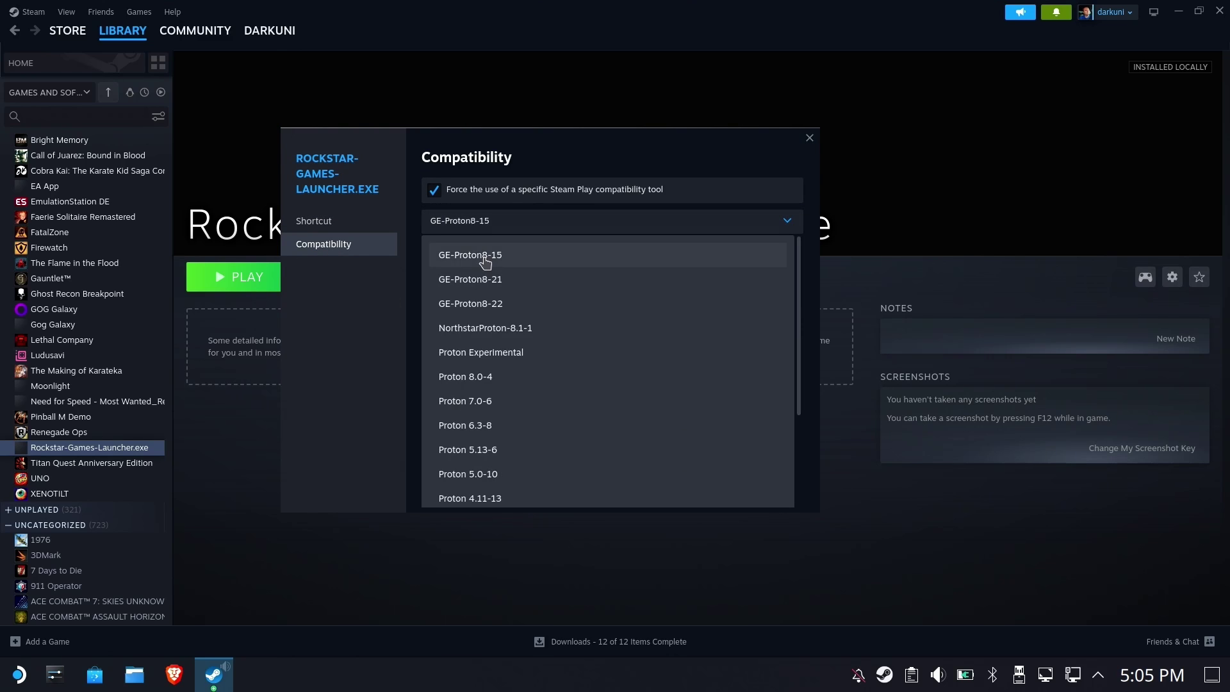
pyautogui.click(485, 354)
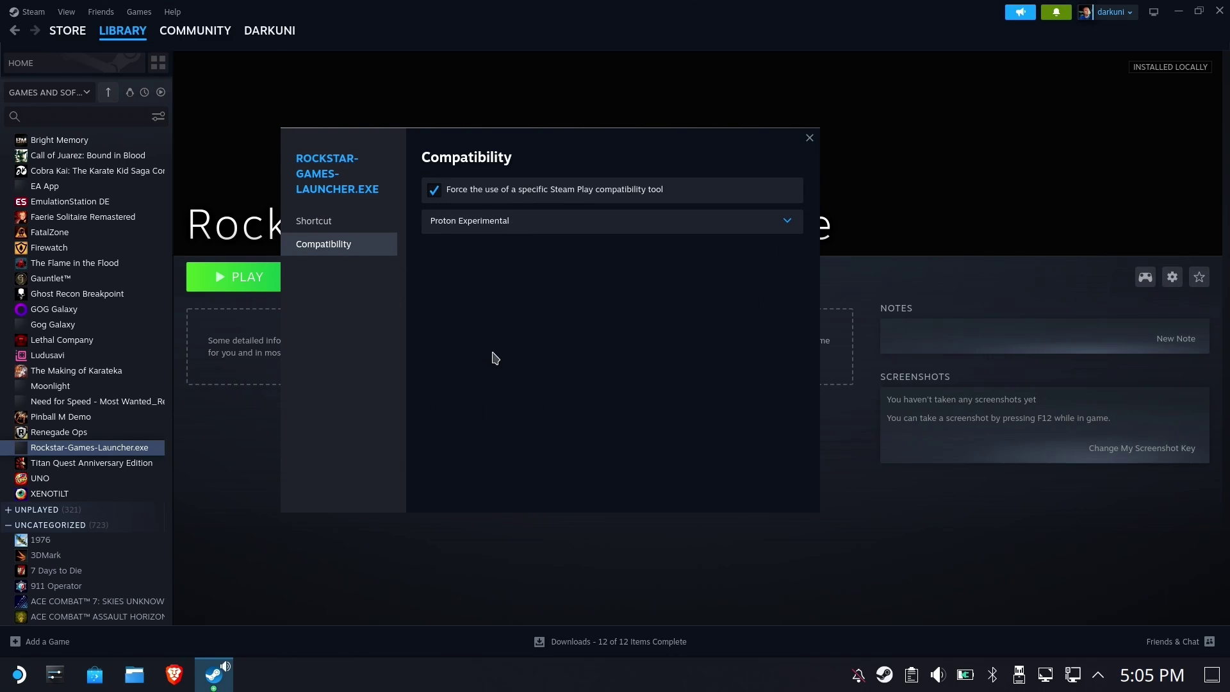
pyautogui.click(807, 139)
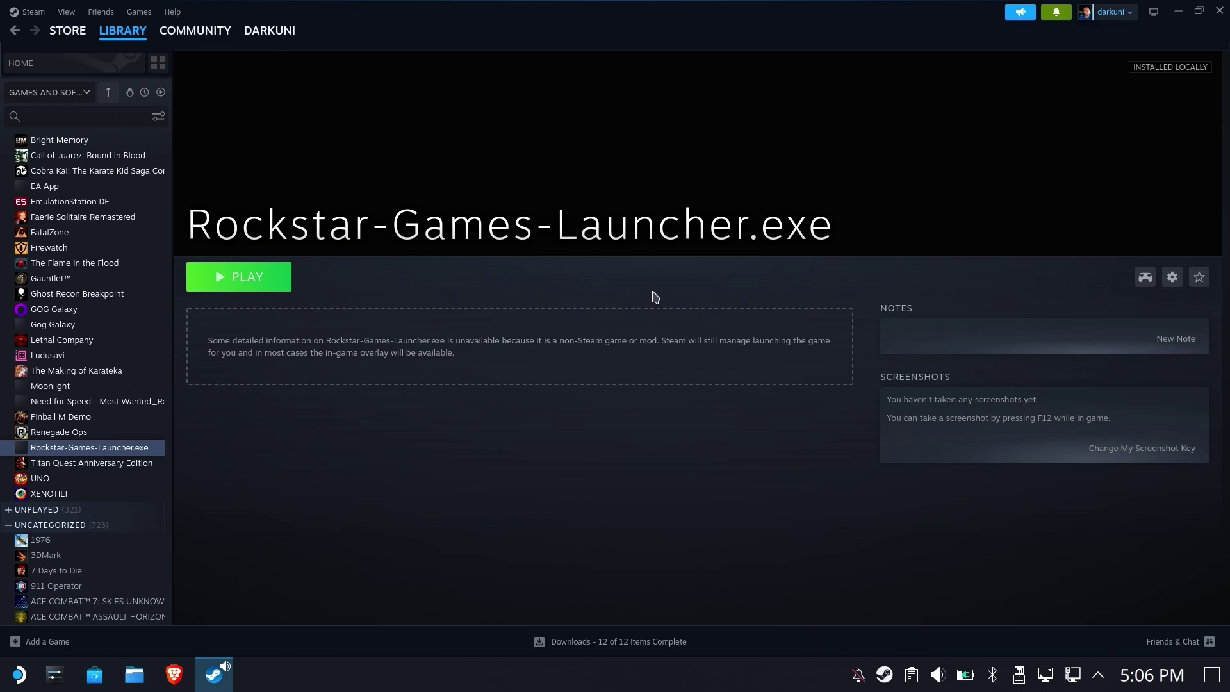
# Run the installer in English, accept the license, and install to C:\Program Files\Rockstar Games\Launcher
pyautogui.click(259, 280)
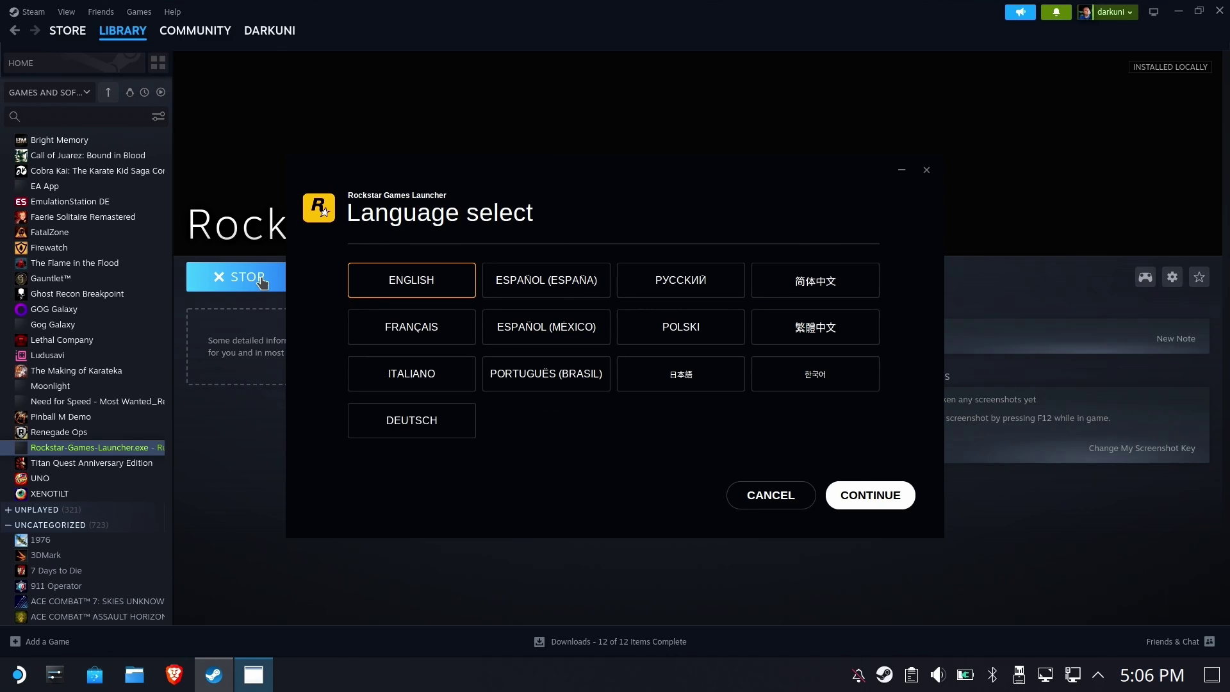
pyautogui.click(881, 498)
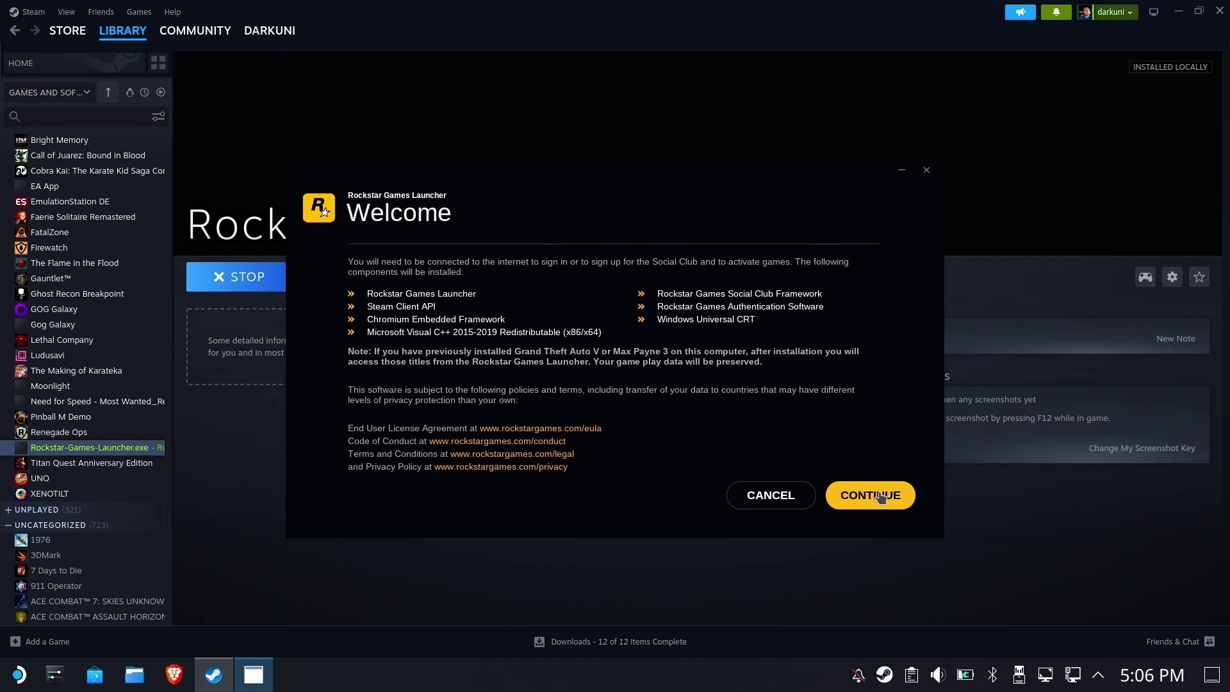
pyautogui.click(881, 498)
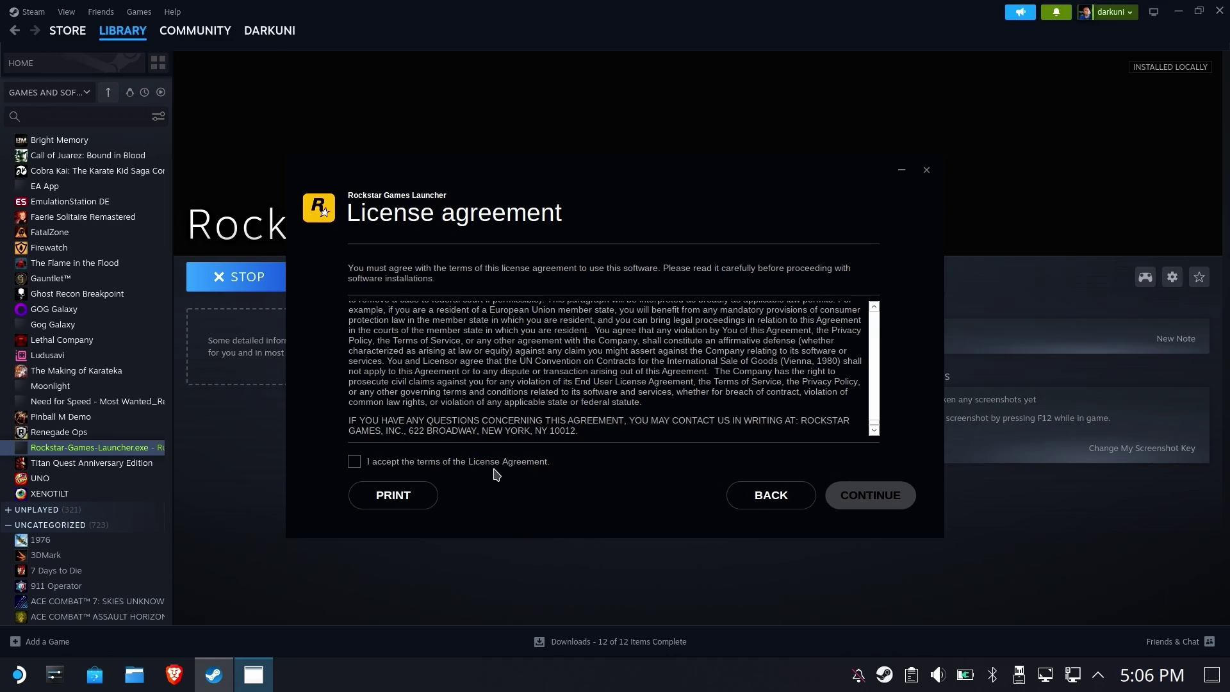
pyautogui.click(491, 463)
pyautogui.click(891, 498)
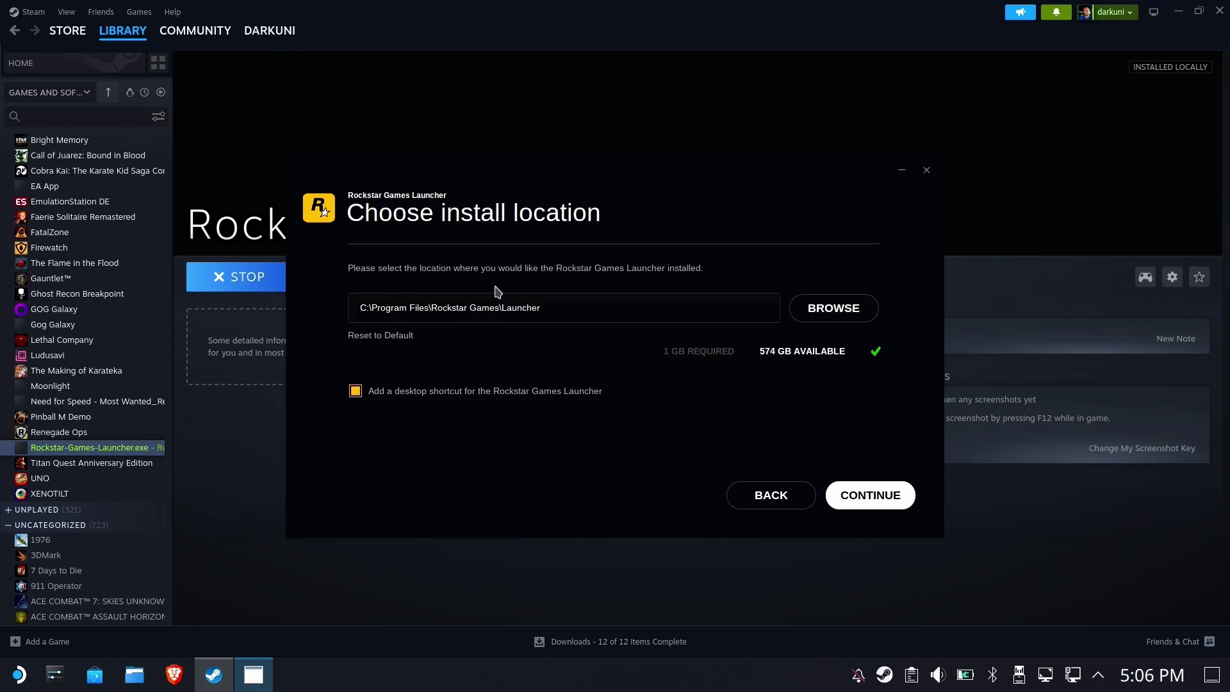
pyautogui.click(849, 498)
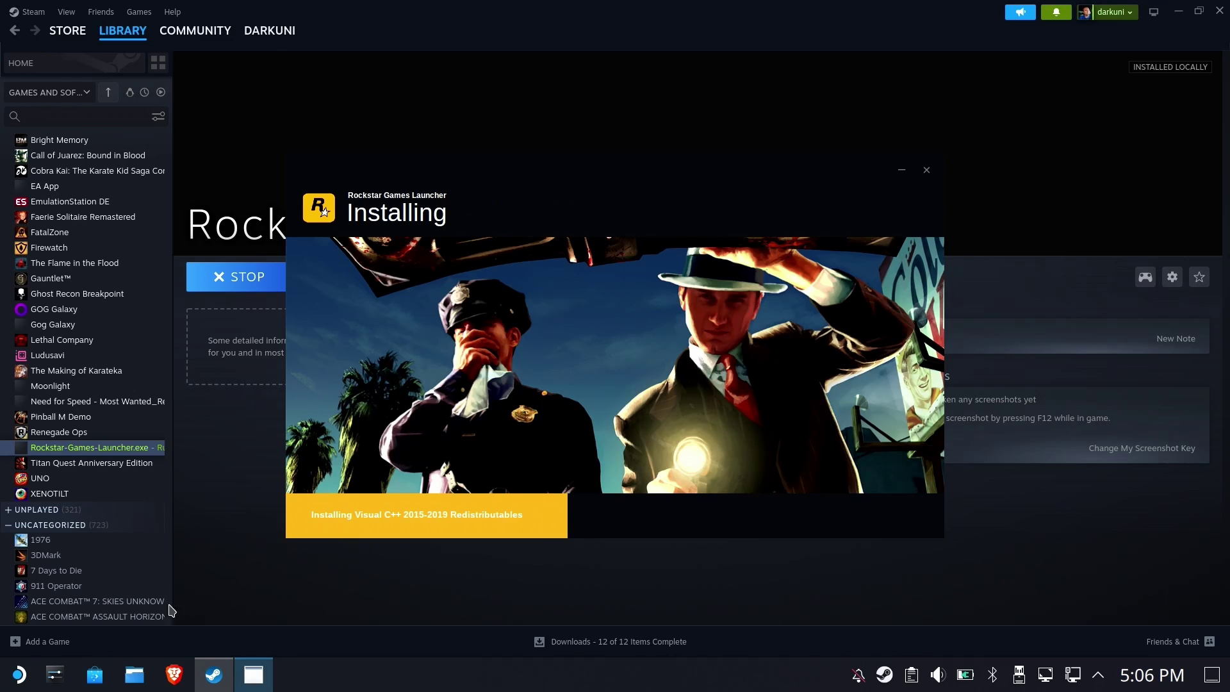
pyautogui.click(134, 675)
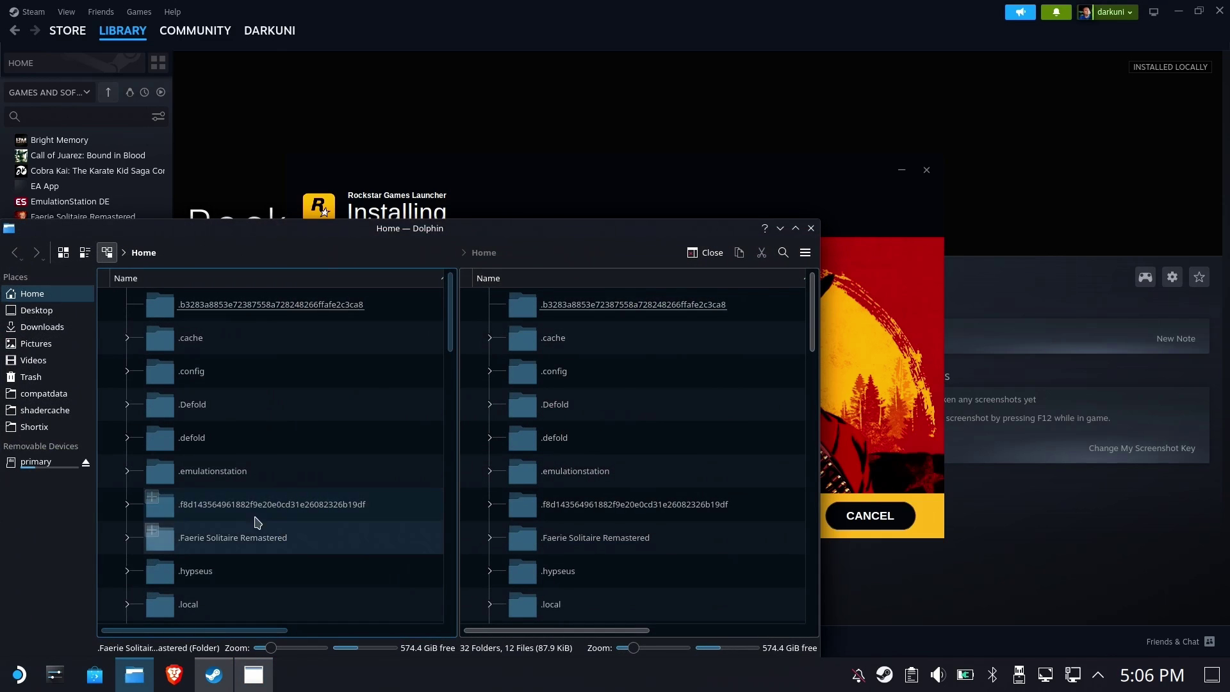
pyautogui.moveTo(201, 228); pyautogui.dragTo(501, 103)
pyautogui.click(350, 269)
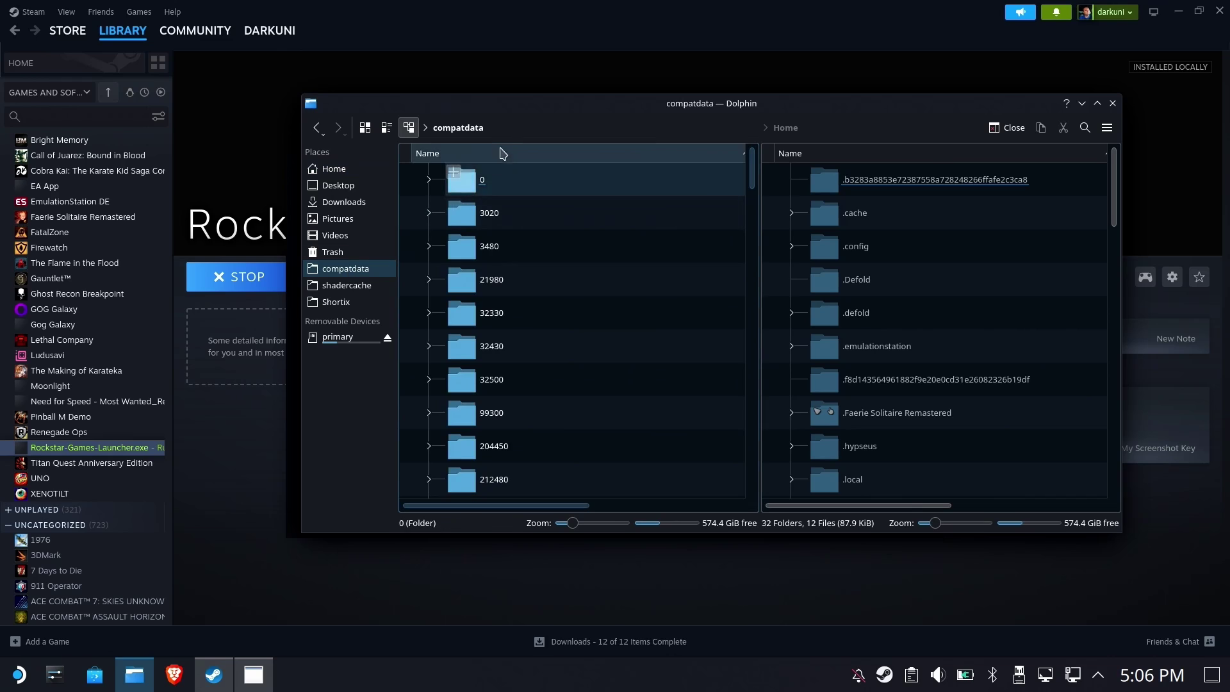
pyautogui.click(700, 128)
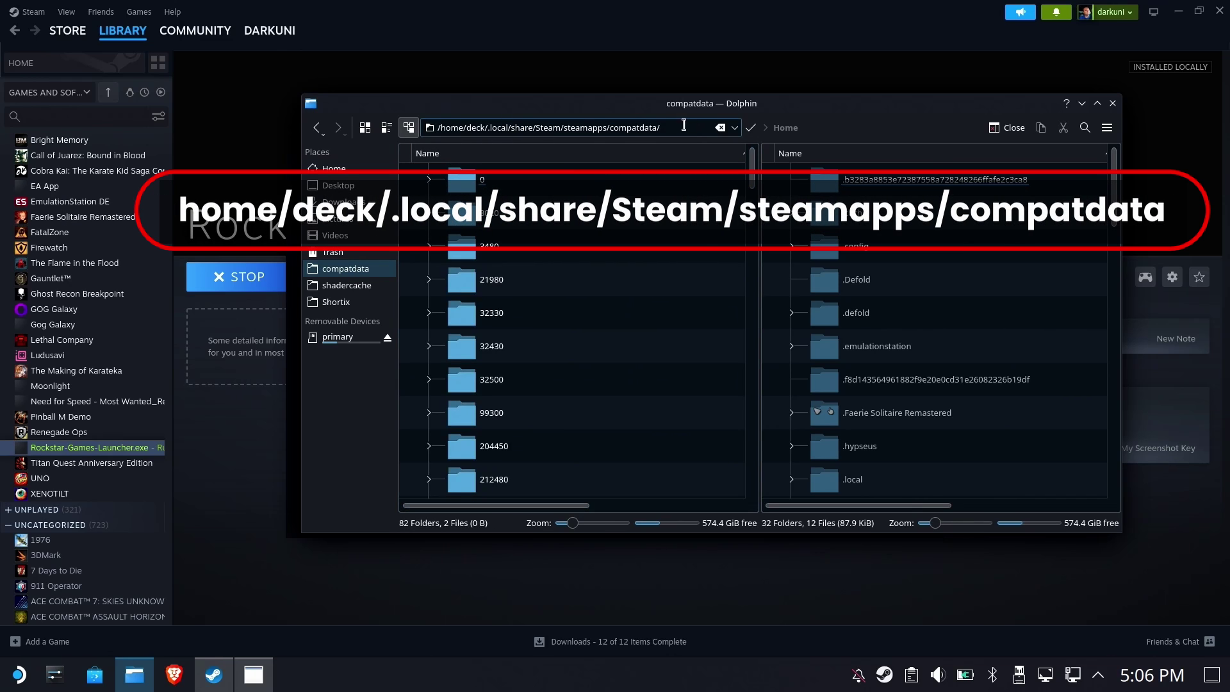
pyautogui.moveTo(675, 125); pyautogui.dragTo(335, 123)
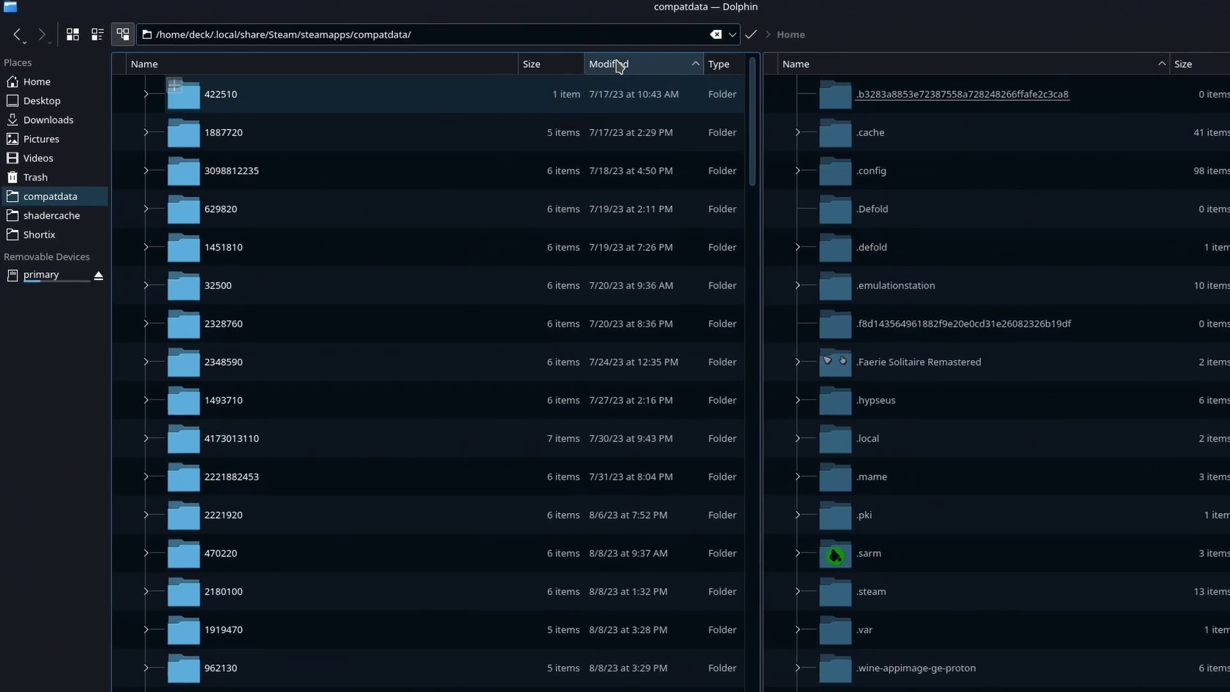
pyautogui.click(625, 66)
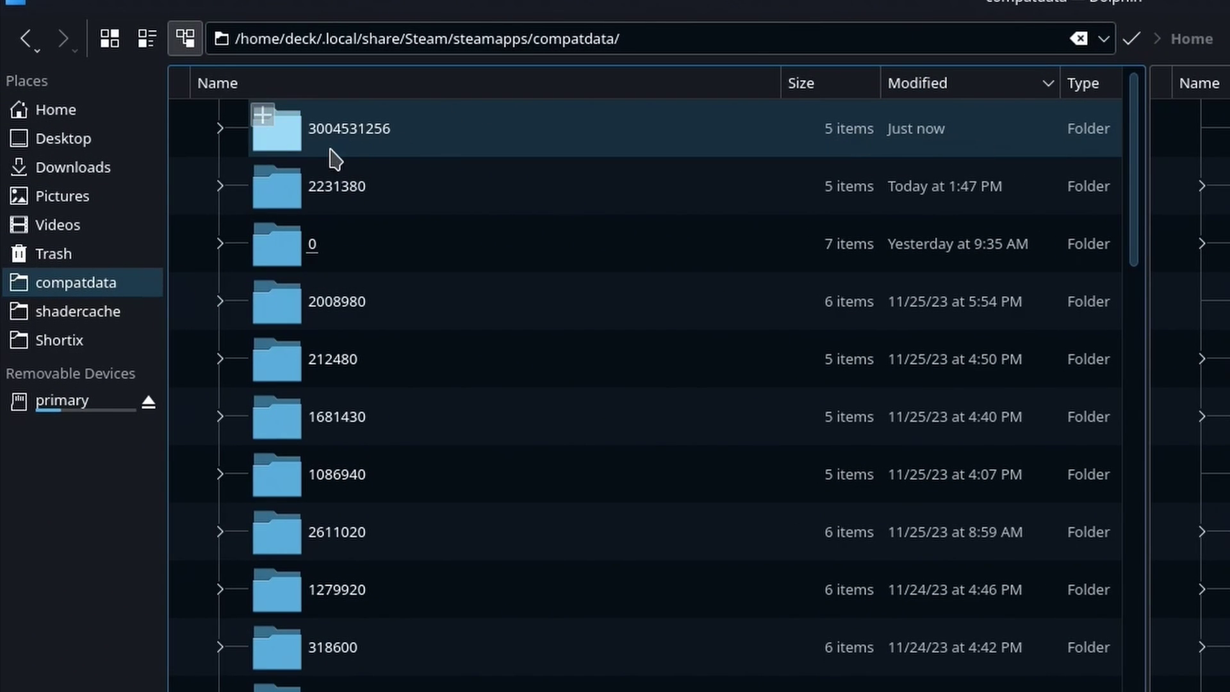
pyautogui.click(332, 142)
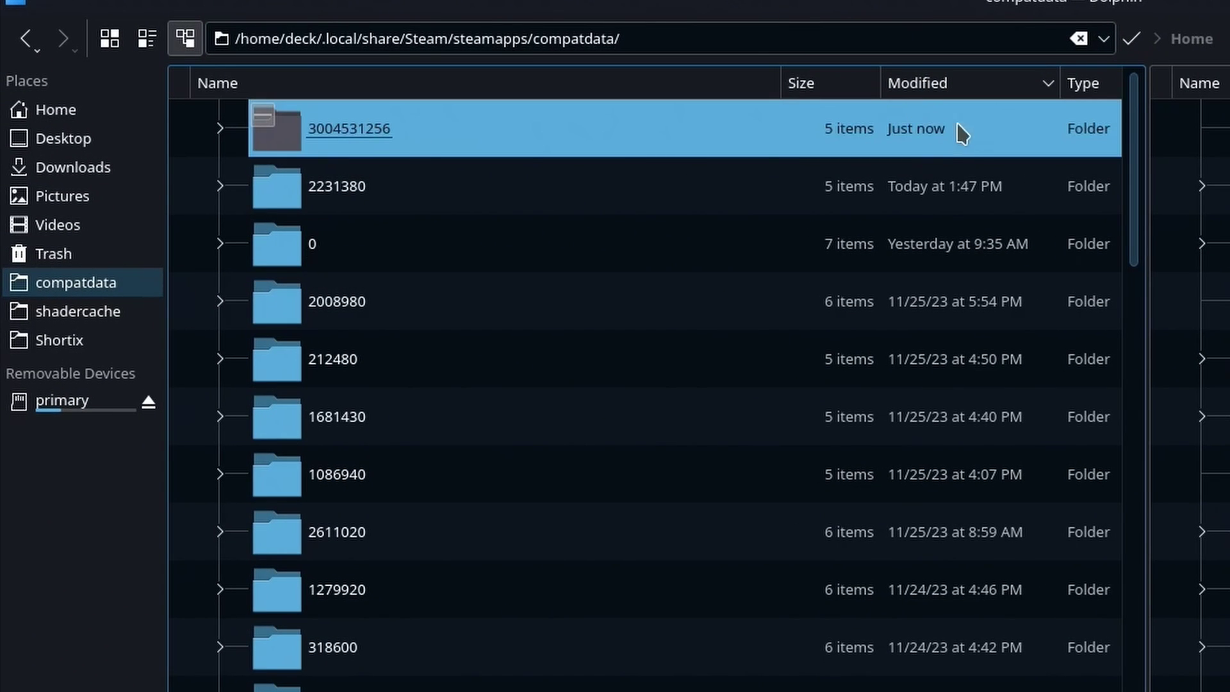
pyautogui.doubleClick(380, 131)
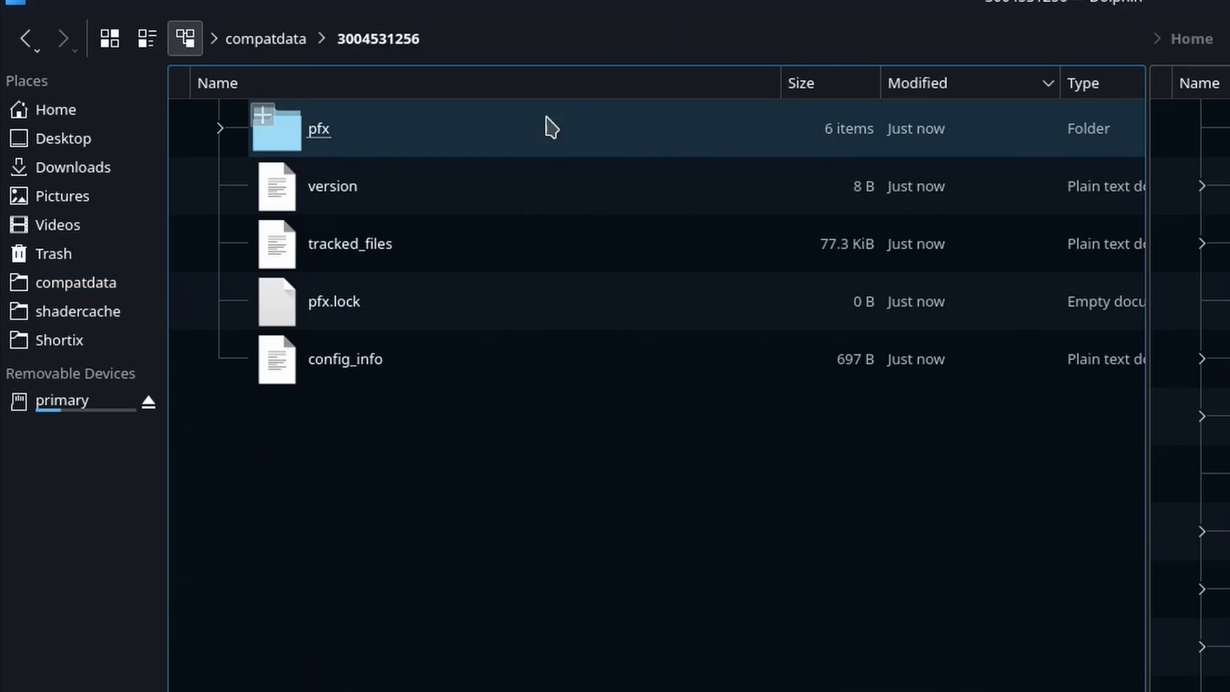
# Open pfx/drive_c/Program Files/Rockstar Games/Launcher inside that prefix
pyautogui.doubleClick(338, 133)
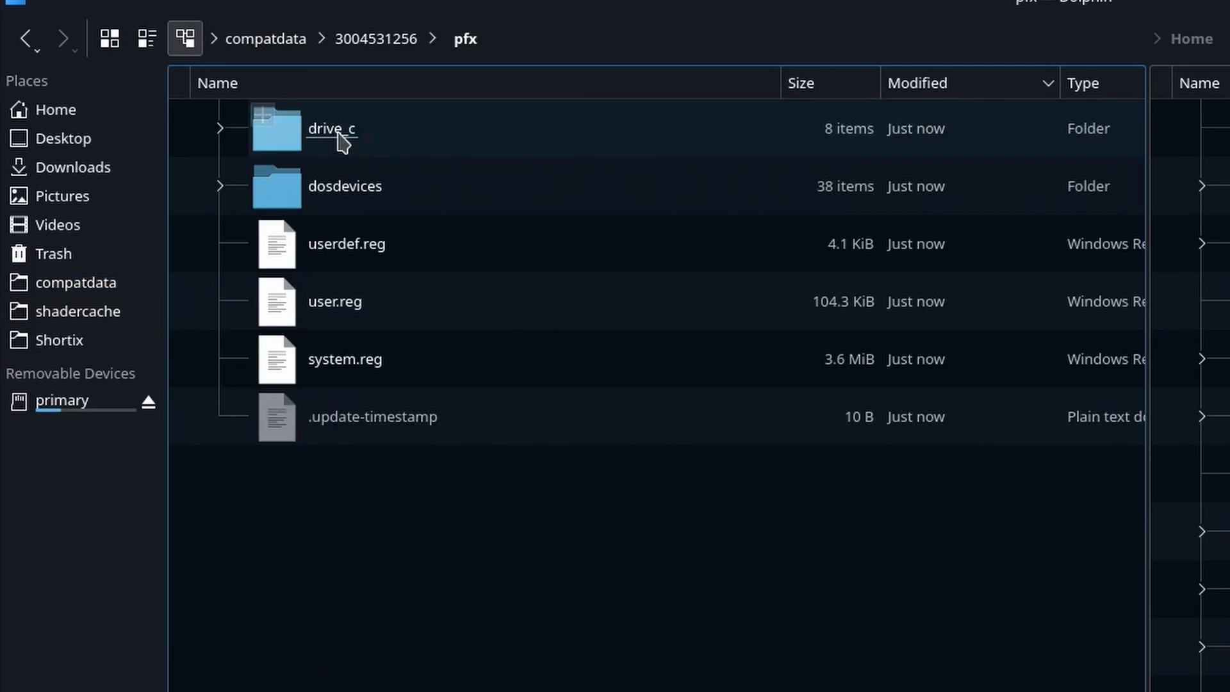
pyautogui.doubleClick(305, 148)
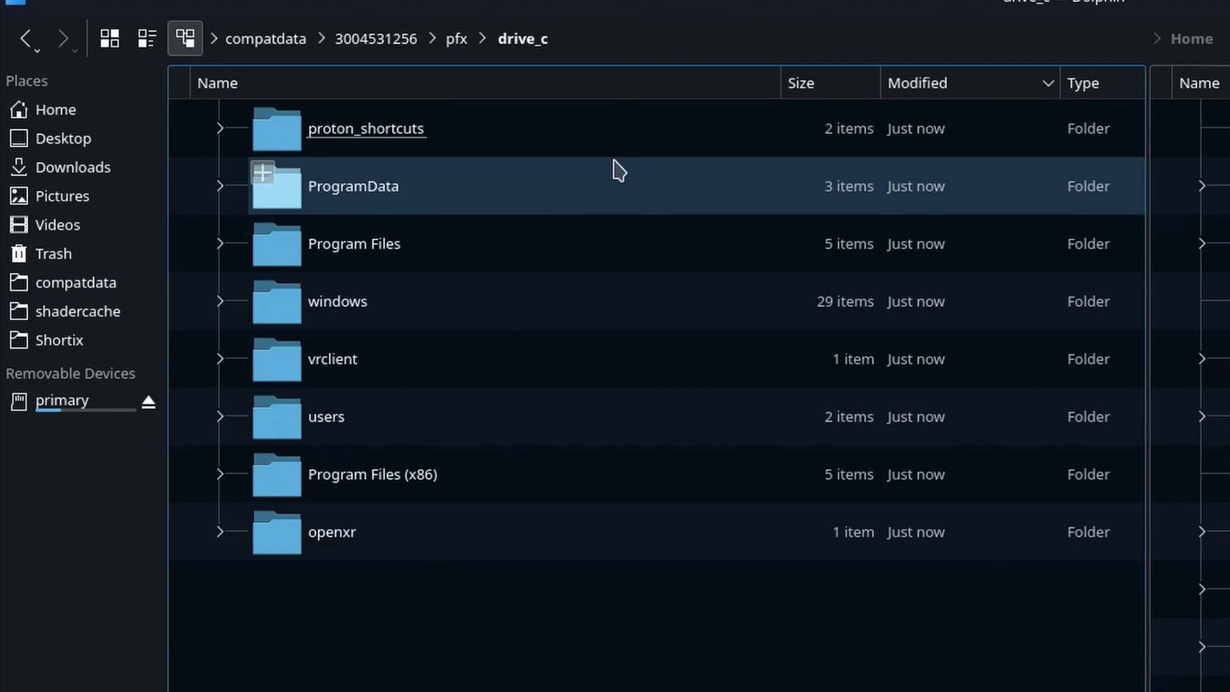
pyautogui.doubleClick(392, 486)
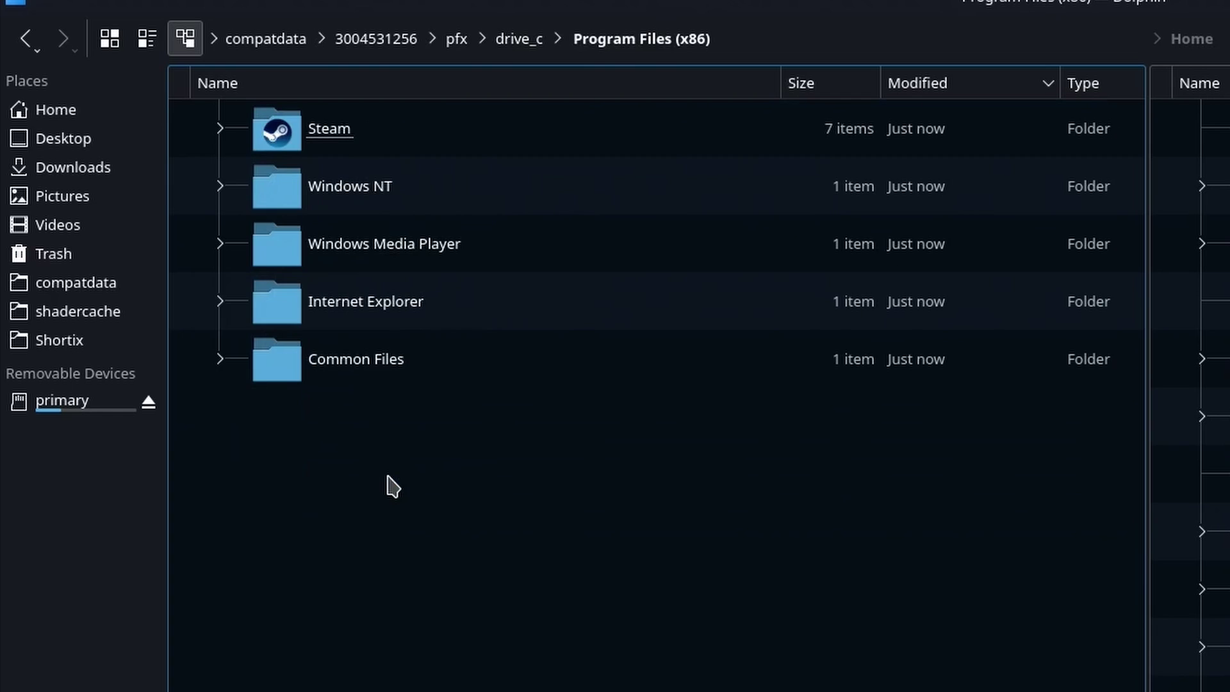
pyautogui.click(517, 39)
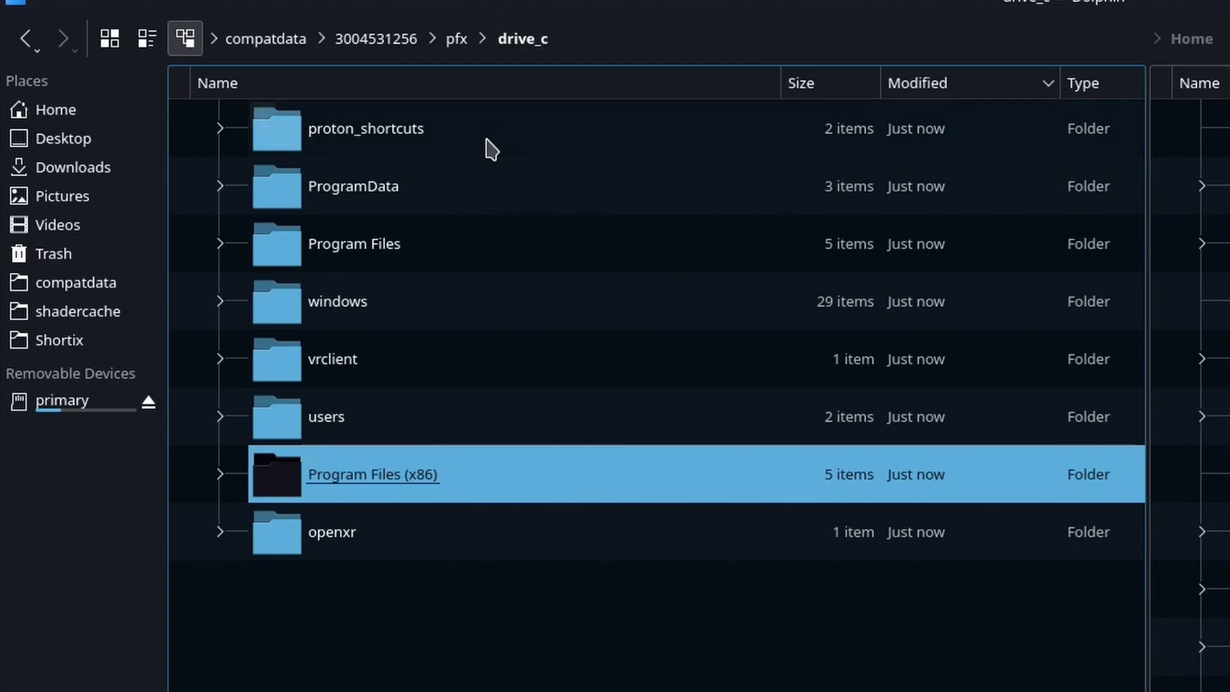
pyautogui.click(346, 244)
pyautogui.doubleClick(346, 244)
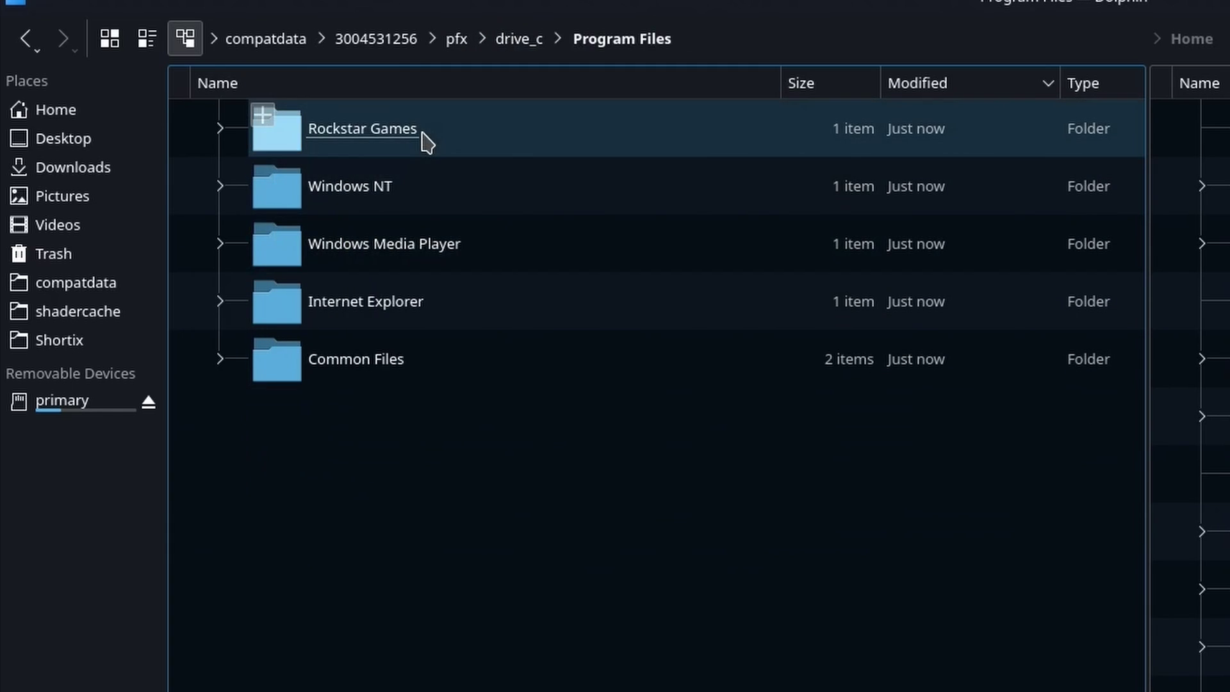
pyautogui.doubleClick(420, 137)
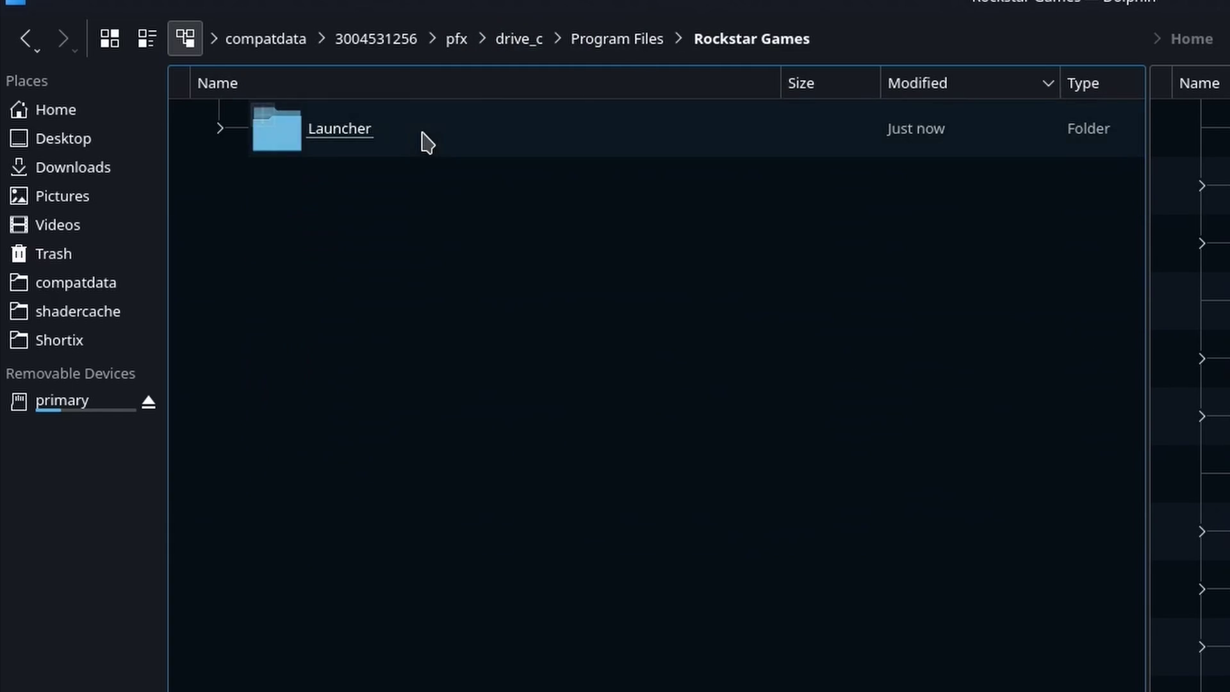
pyautogui.doubleClick(356, 153)
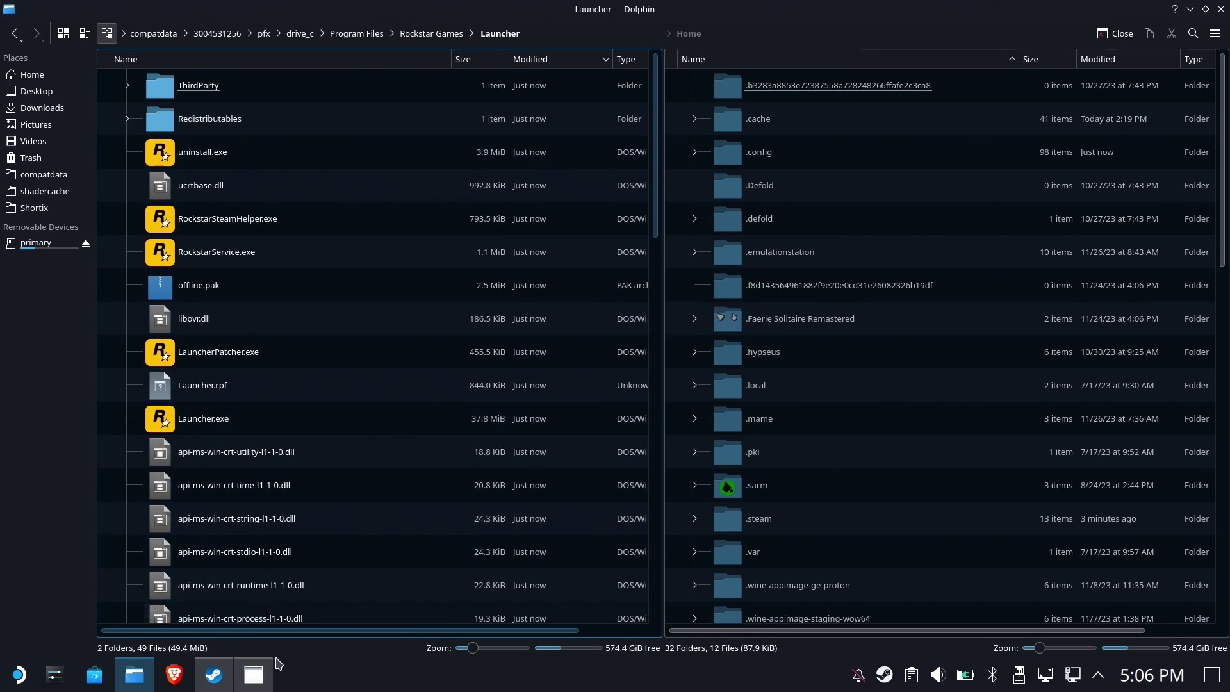
# Close the finished installer without auto-running the launcher, then copy Launcher.exe's location
pyautogui.click(255, 674)
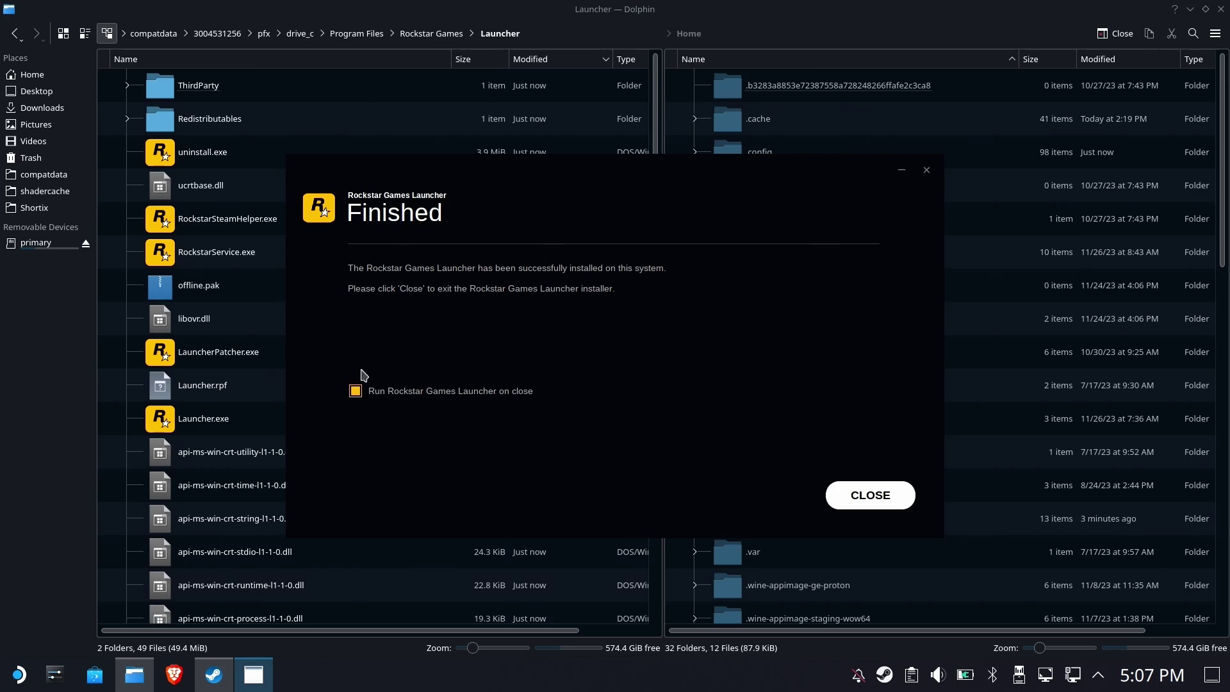
pyautogui.click(355, 392)
pyautogui.click(870, 495)
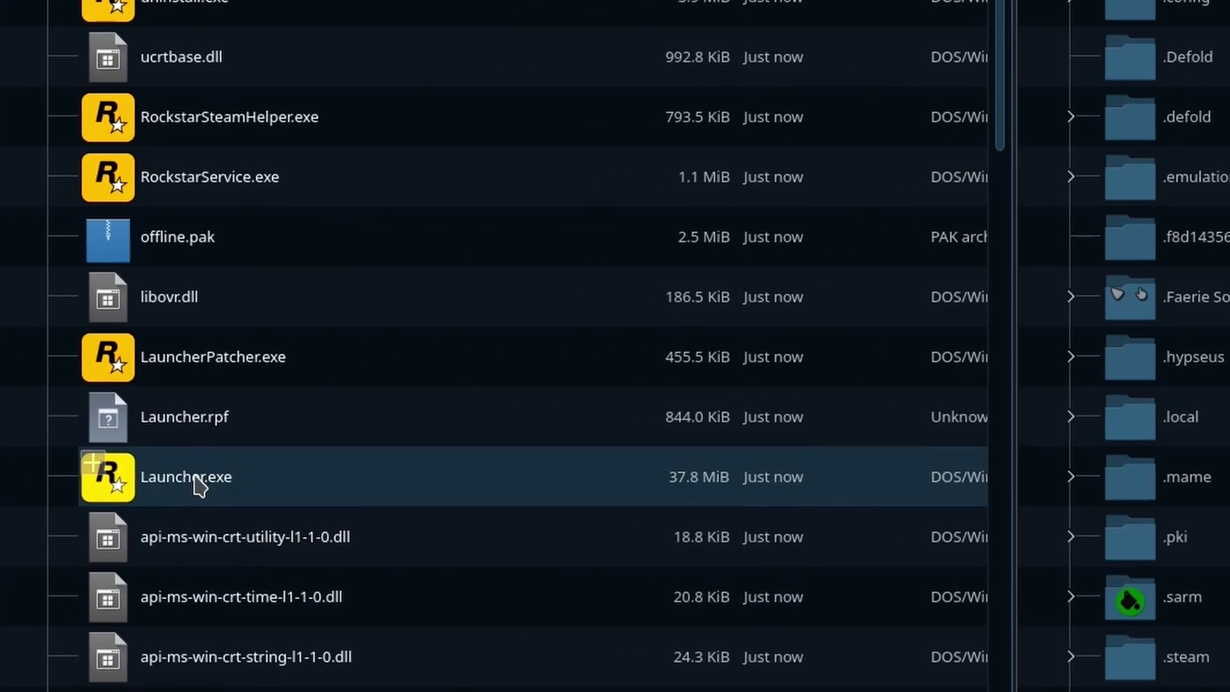
pyautogui.rightClick(195, 478)
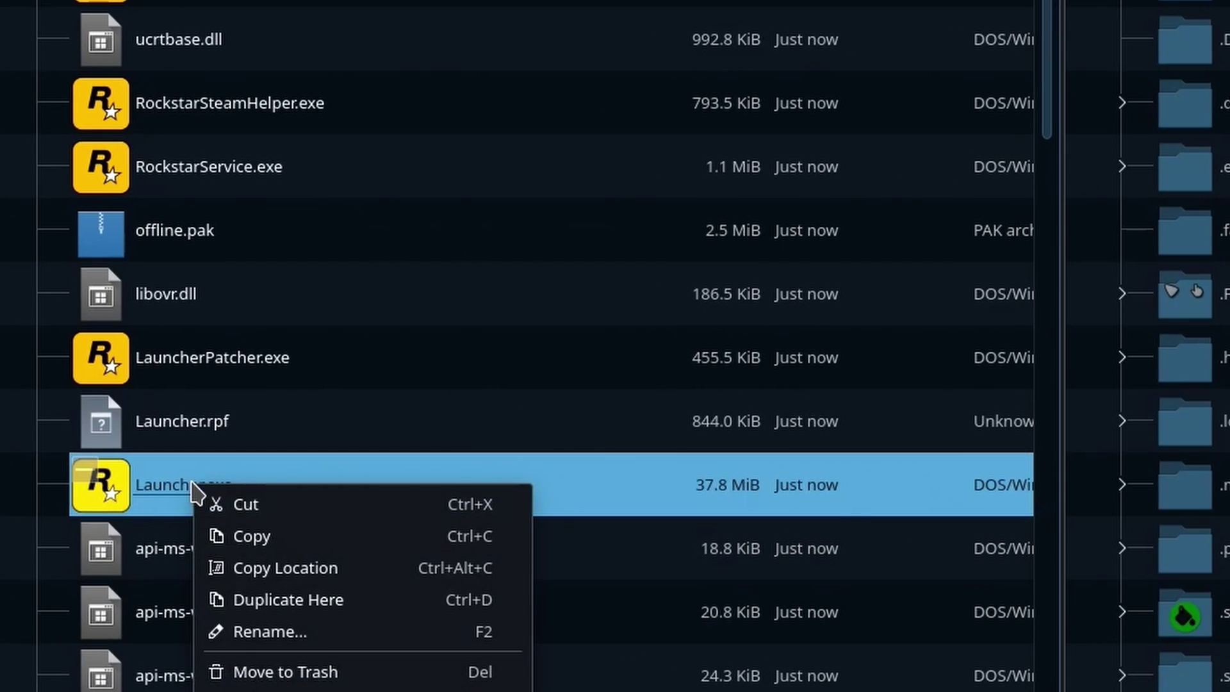
pyautogui.click(307, 569)
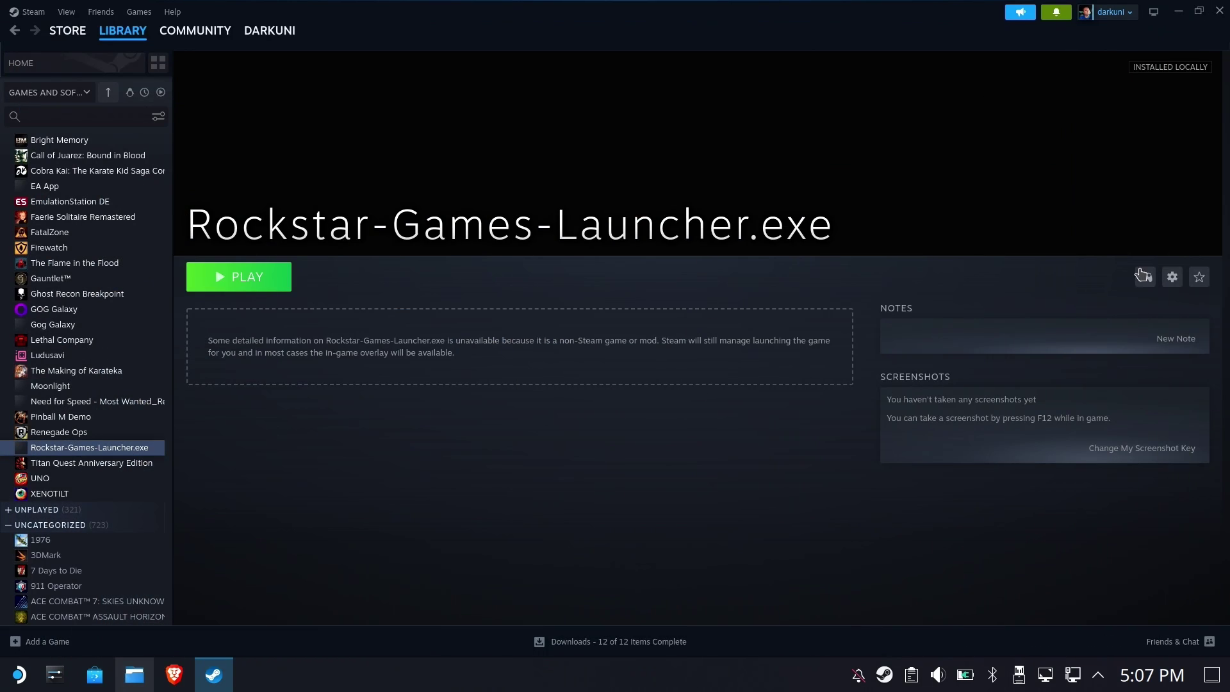
# Rename the Steam shortcut to 'Rockstar Social Club' in its properties
pyautogui.click(1172, 277)
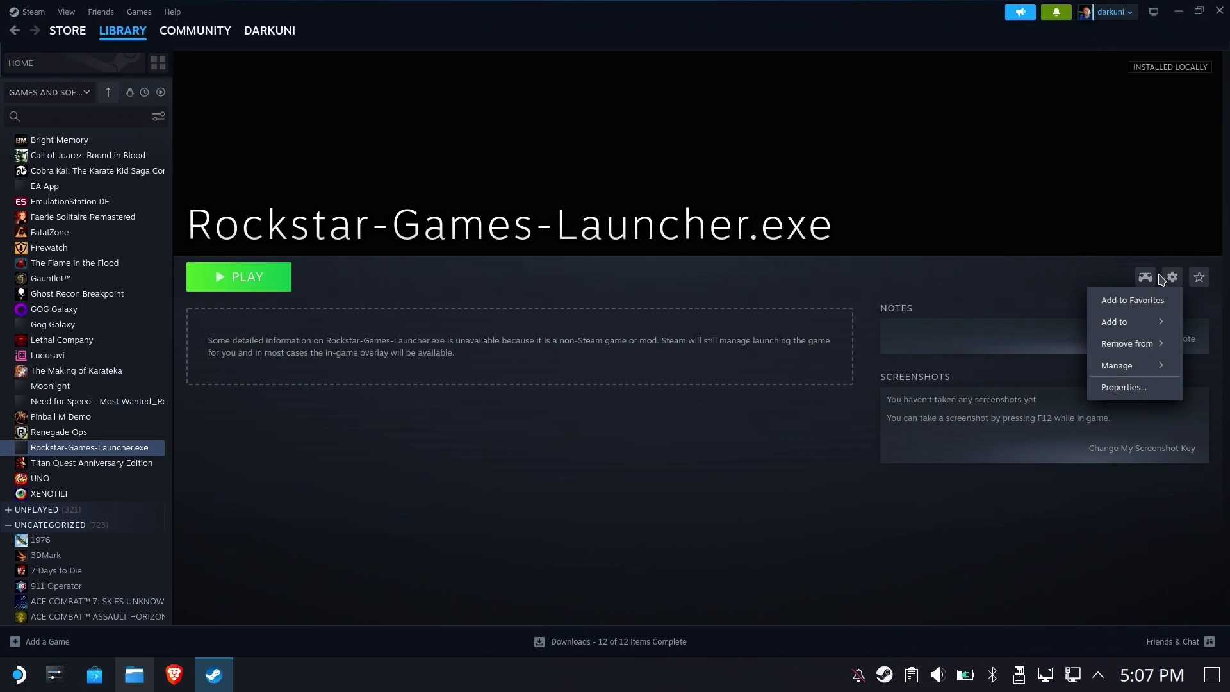
pyautogui.click(1130, 388)
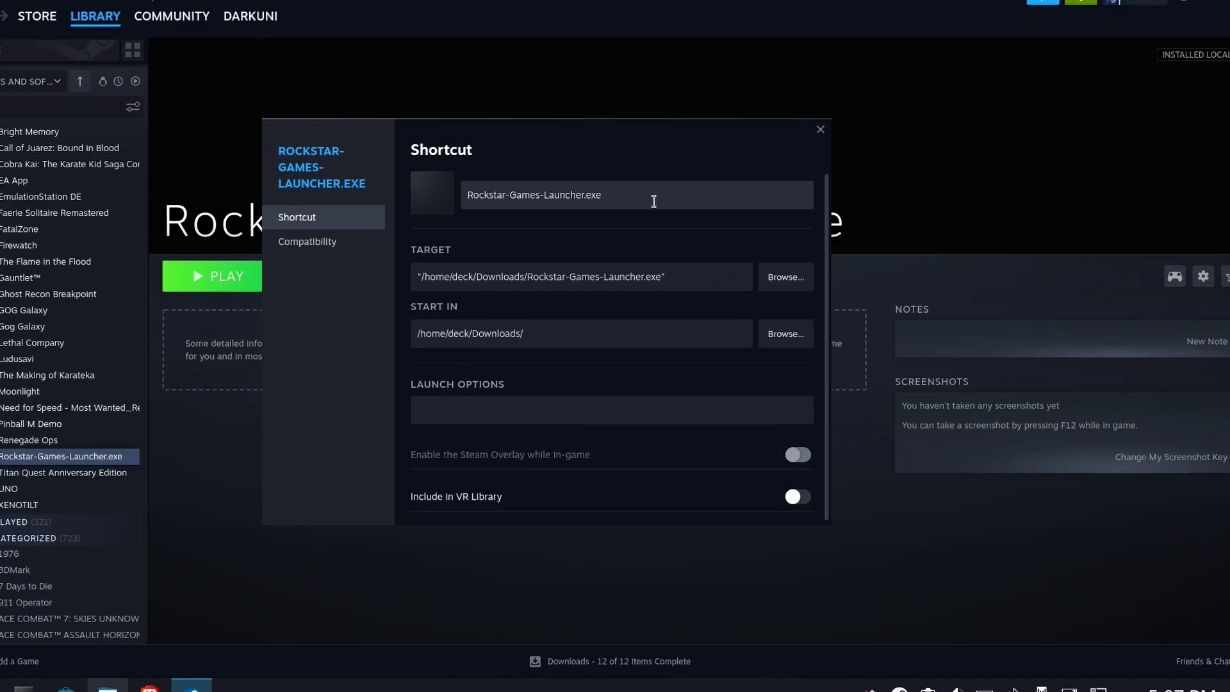
pyautogui.tripleClick(653, 202)
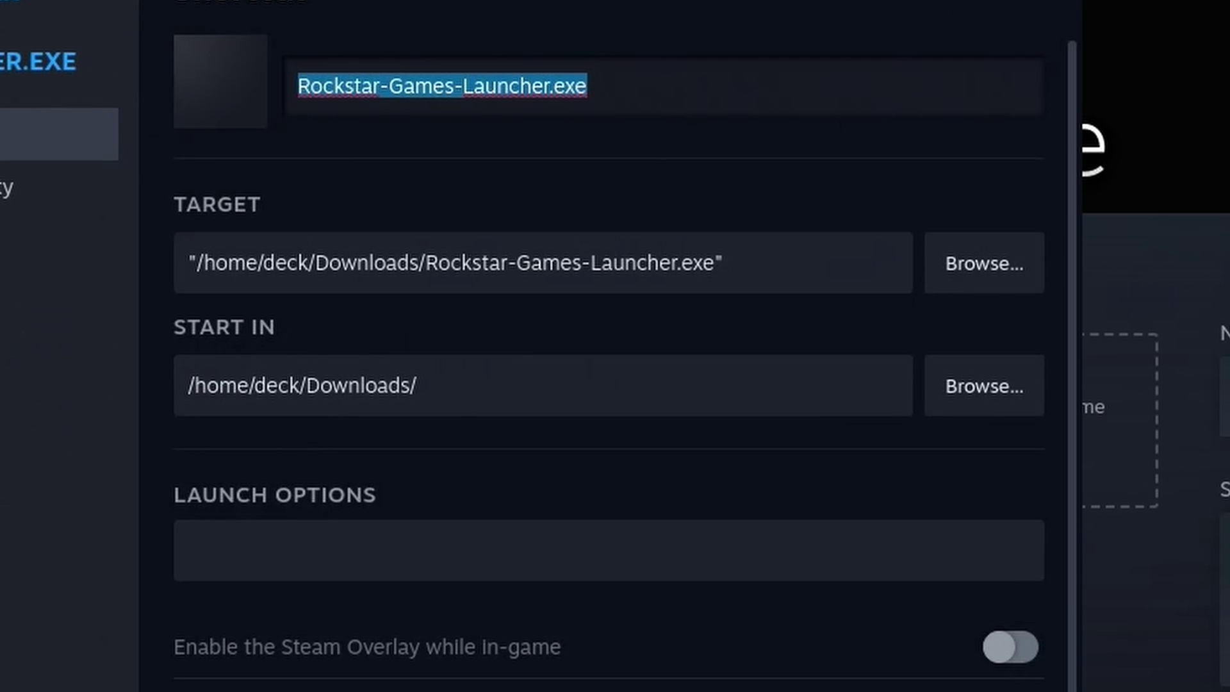
pyautogui.write('Rockstar')
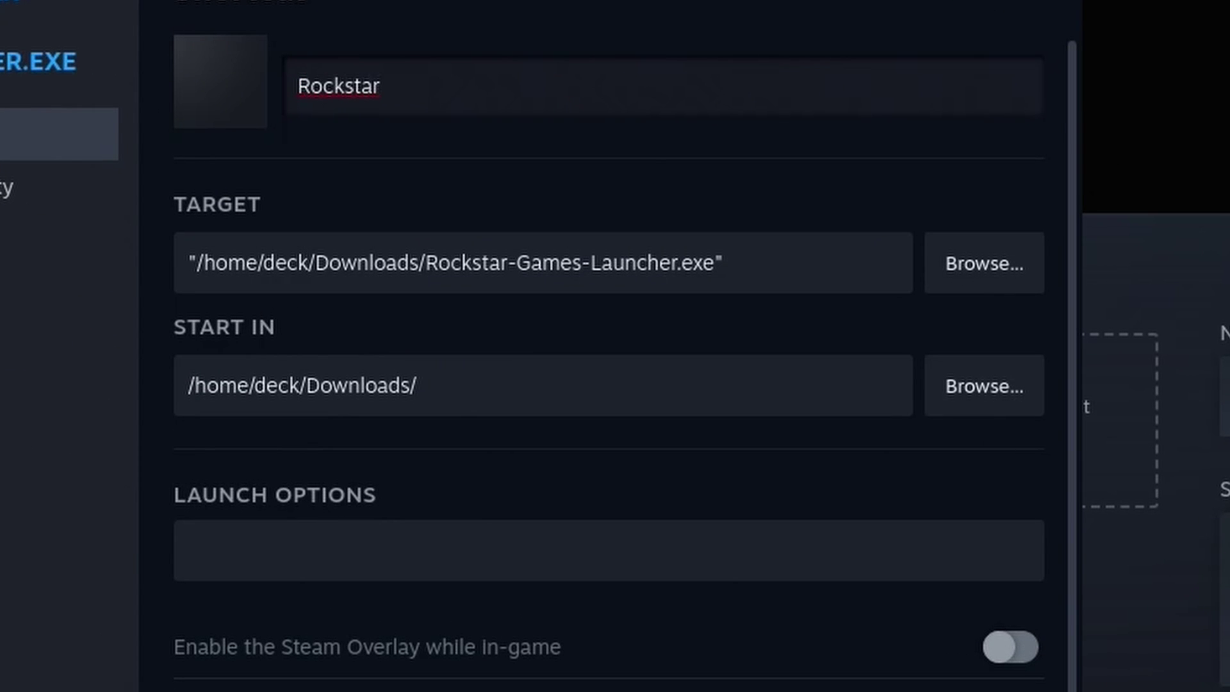
pyautogui.write(' Social Club')
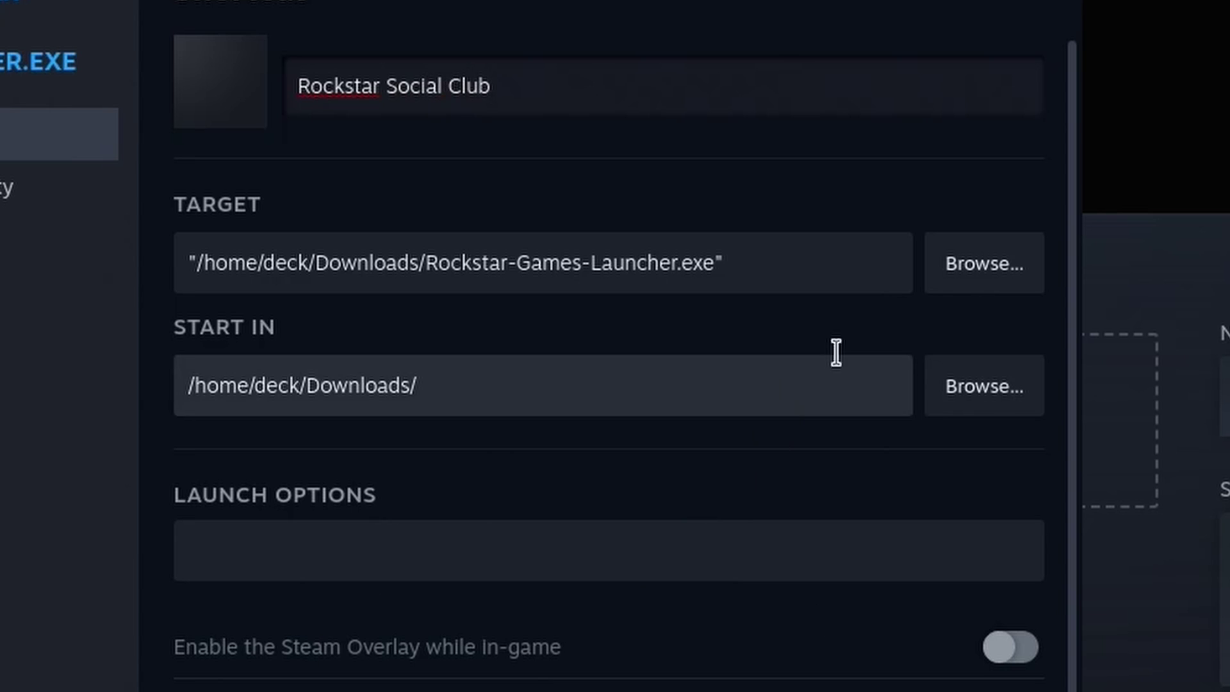
# Set Target to the quoted Launcher.exe path and copy it
pyautogui.tripleClick(854, 260)
pyautogui.hotkey('ctrl', 'v')
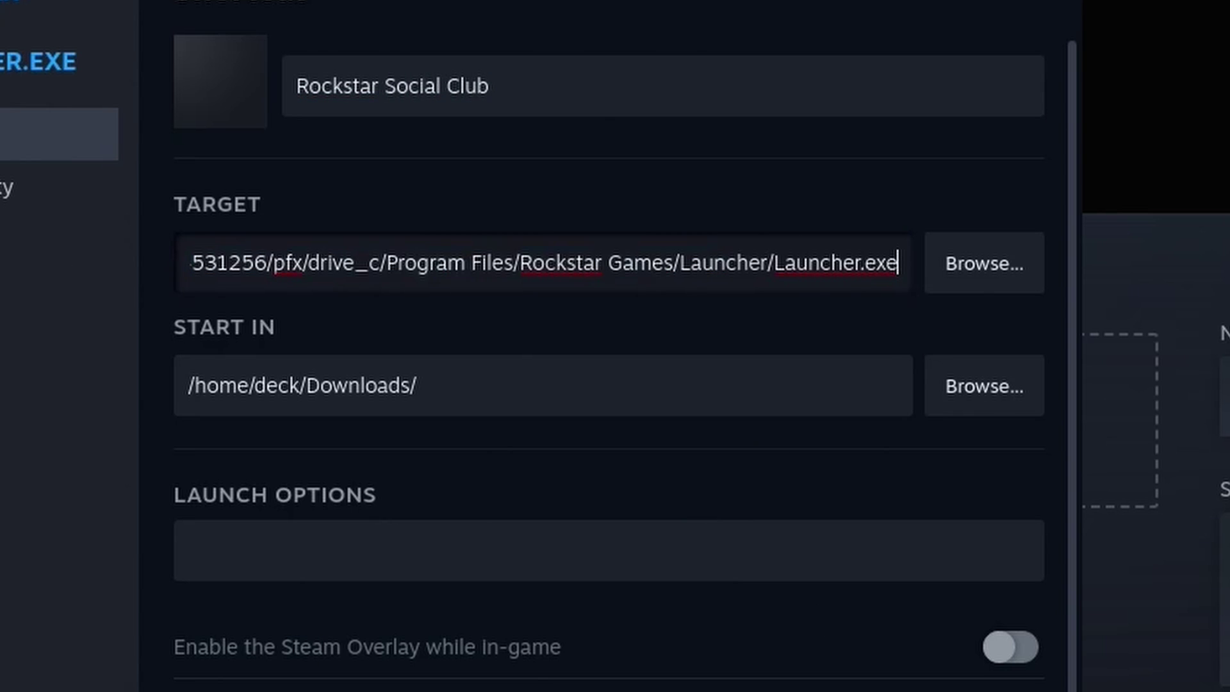
pyautogui.press('Home')
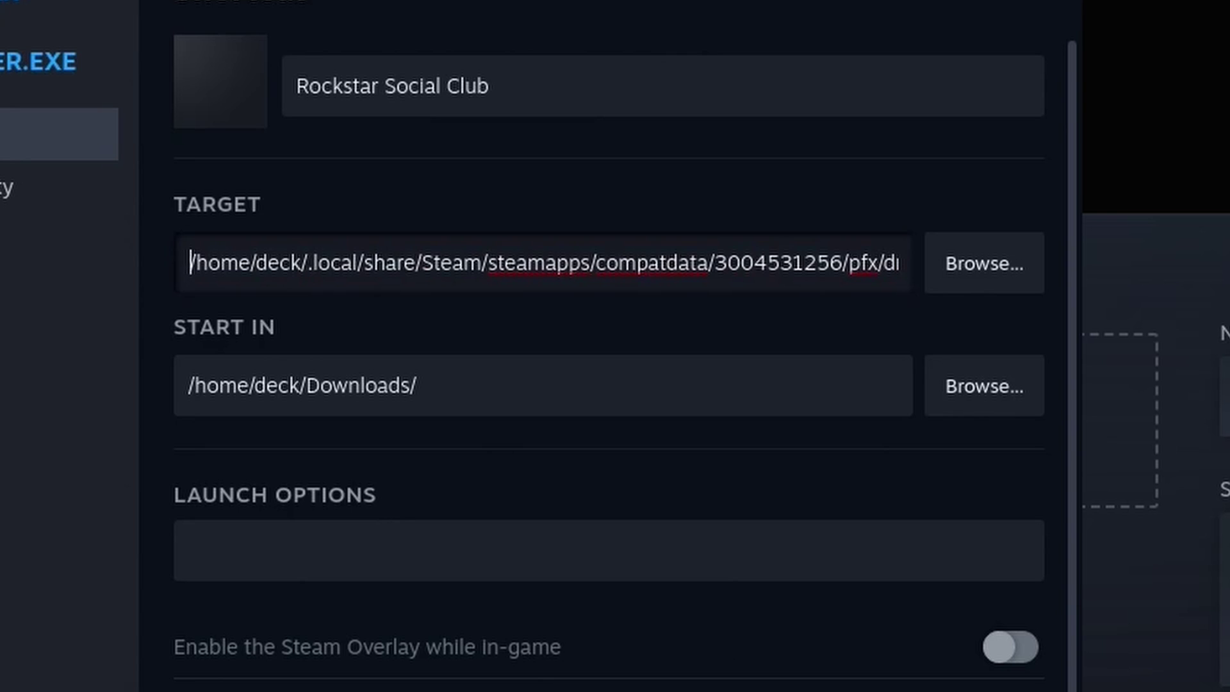
pyautogui.write('"')
pyautogui.press('End')
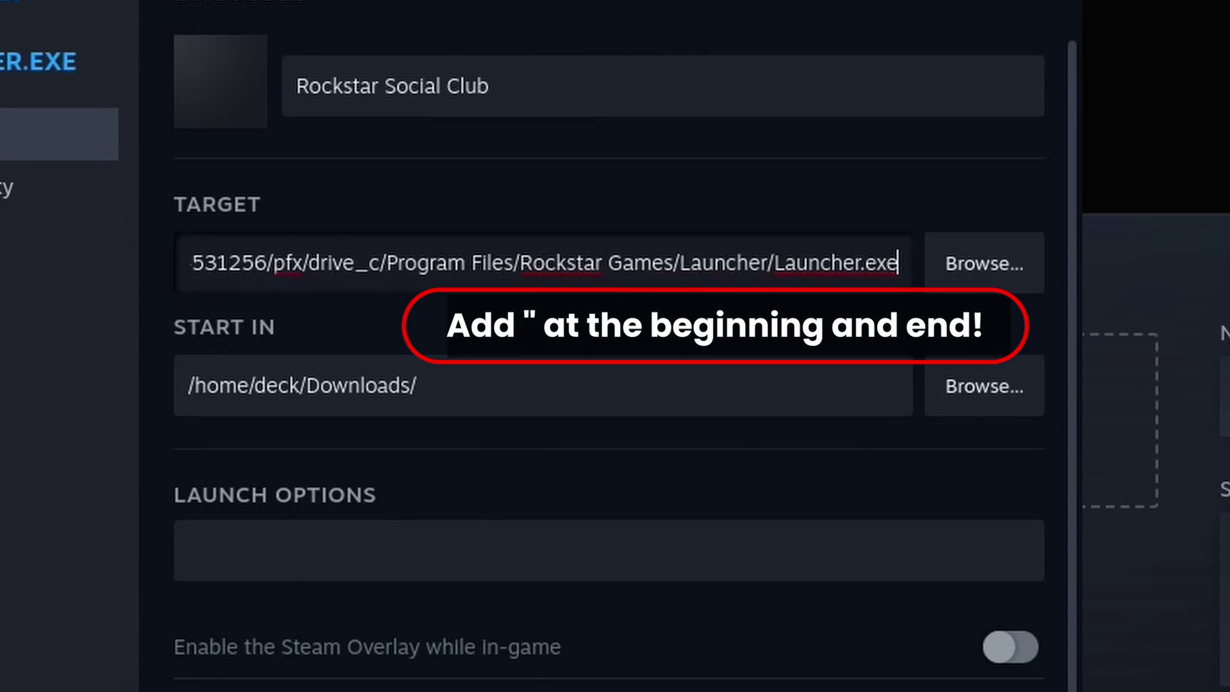
pyautogui.write('"')
pyautogui.hotkey('ctrl', 'a')
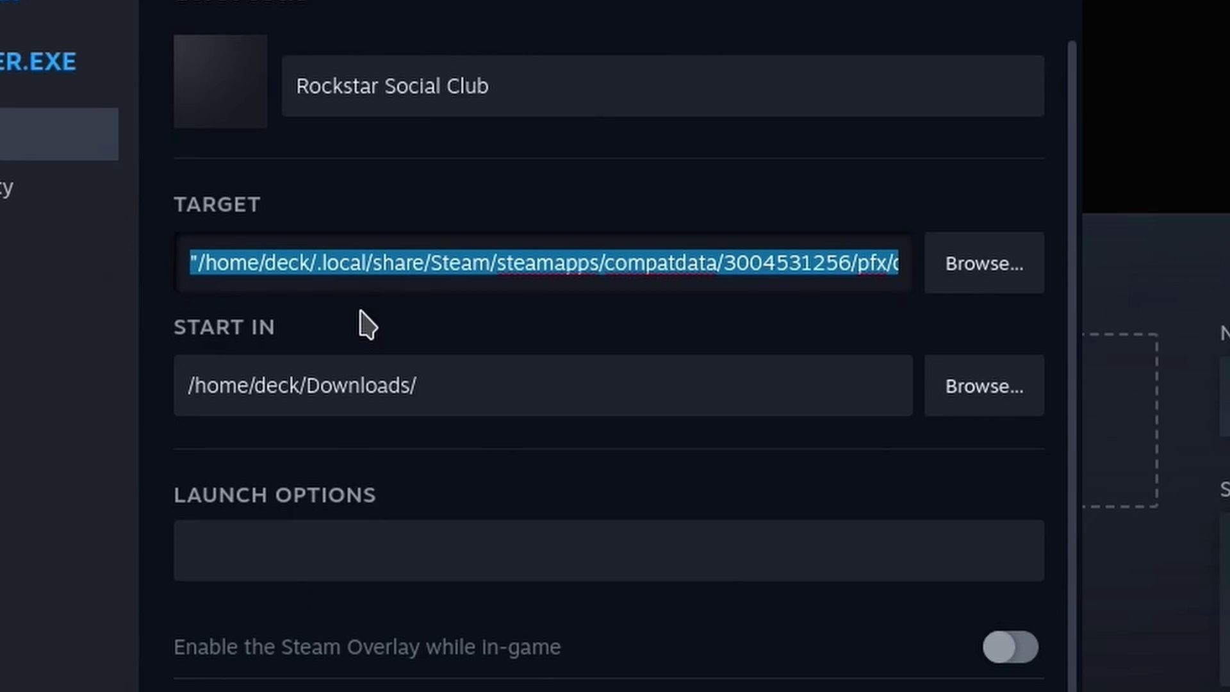
pyautogui.rightClick(382, 277)
pyautogui.click(430, 353)
# Set Start In to the Launcher folder by pasting the path and removing Launcher.exe
pyautogui.click(464, 393)
pyautogui.hotkey('ctrl', 'a')
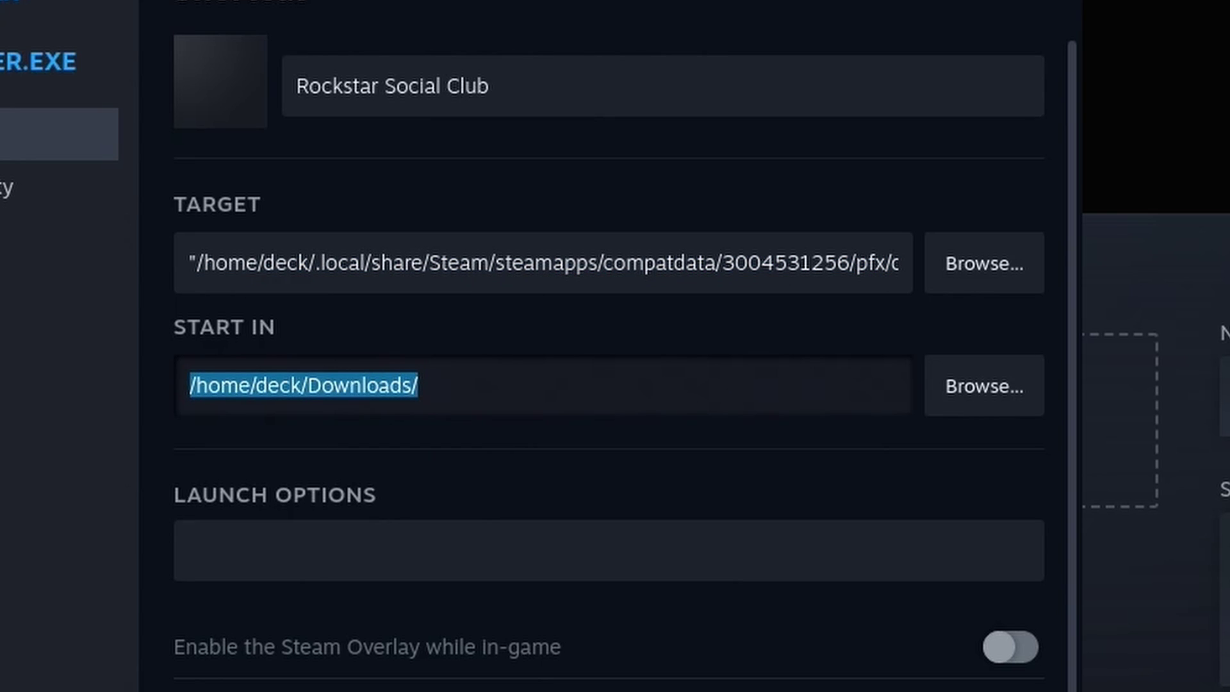
pyautogui.hotkey('ctrl', 'v')
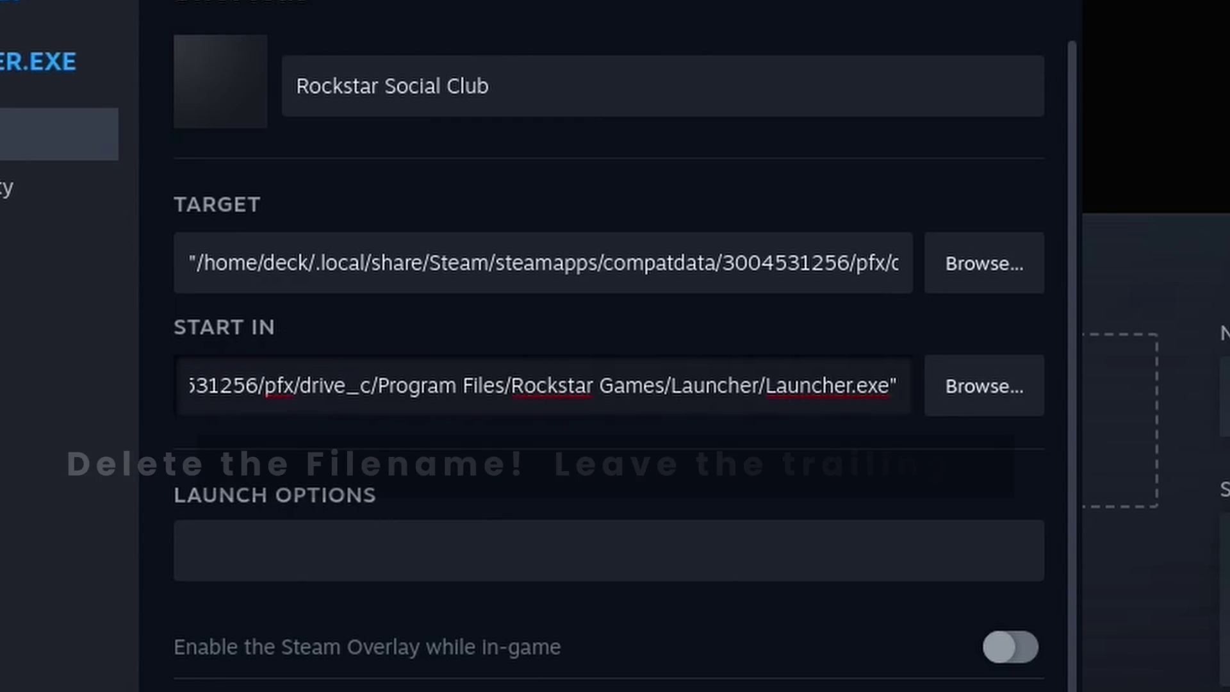
pyautogui.press('Left')
pyautogui.press('BackSpace')
pyautogui.press('BackSpace')
pyautogui.press('BackSpace')
pyautogui.press('BackSpace')
pyautogui.press('BackSpace')
pyautogui.press('BackSpace')
pyautogui.press('BackSpace')
pyautogui.press('BackSpace')
pyautogui.press('BackSpace')
pyautogui.press('BackSpace')
pyautogui.press('BackSpace')
pyautogui.press('BackSpace')
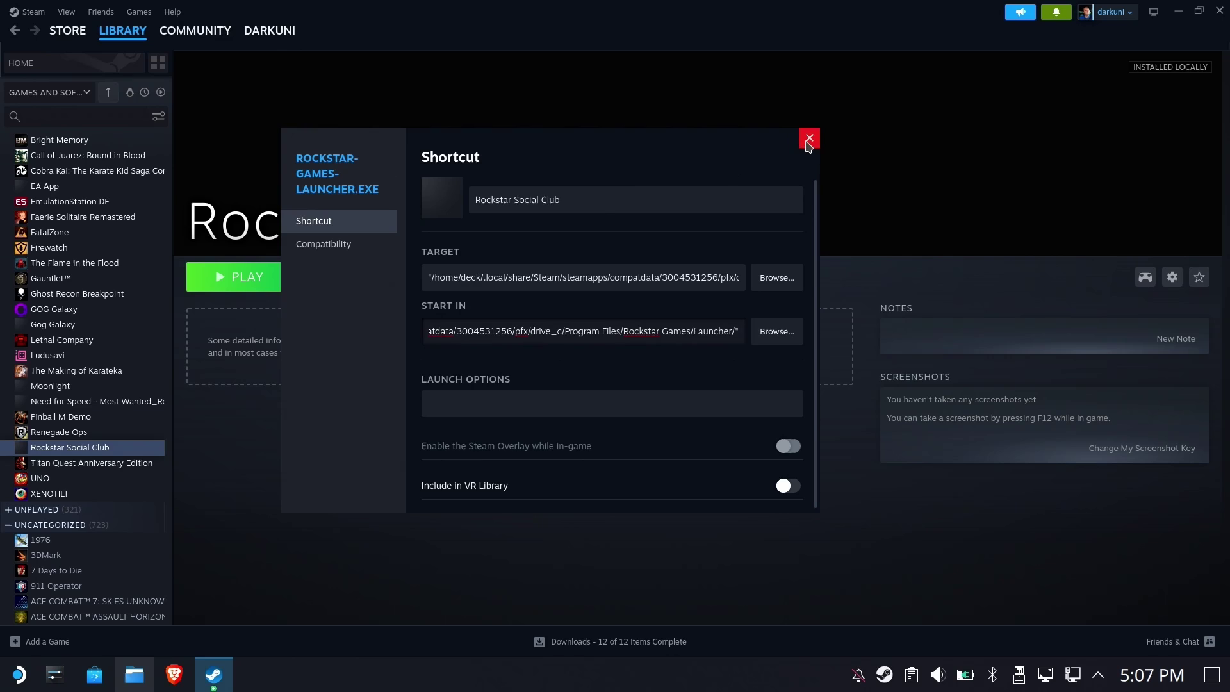
# Close the shortcut properties and launch Rockstar Social Club with PLAY
pyautogui.click(808, 142)
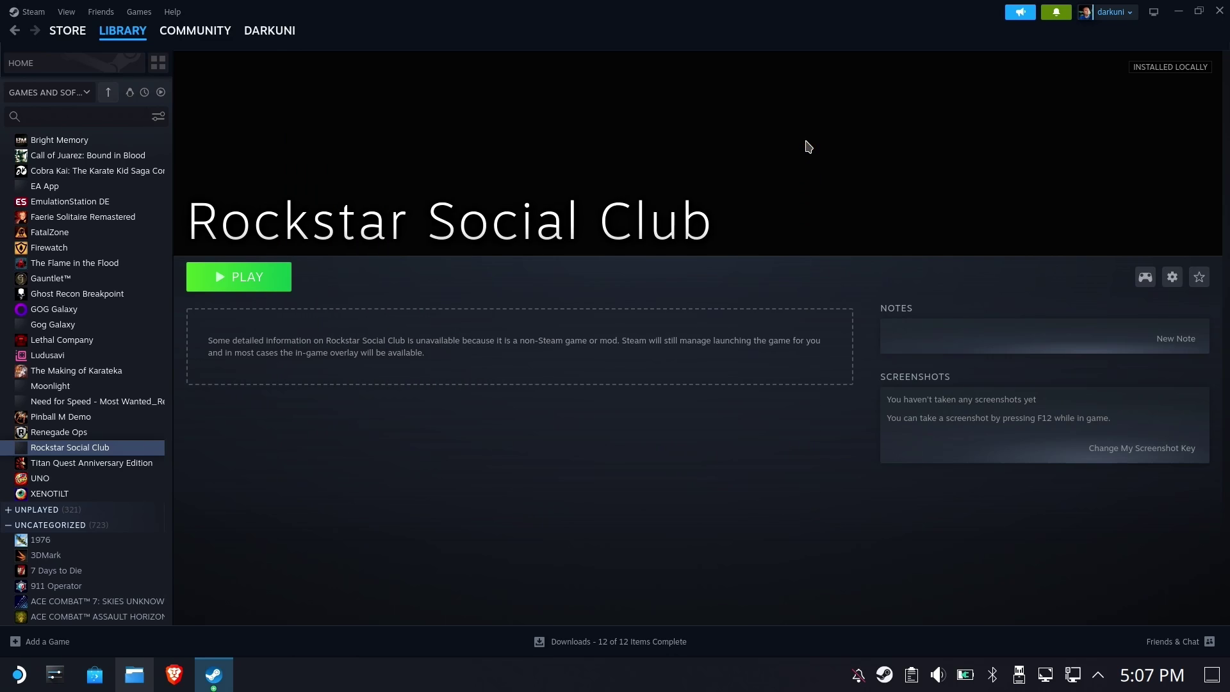
pyautogui.click(260, 285)
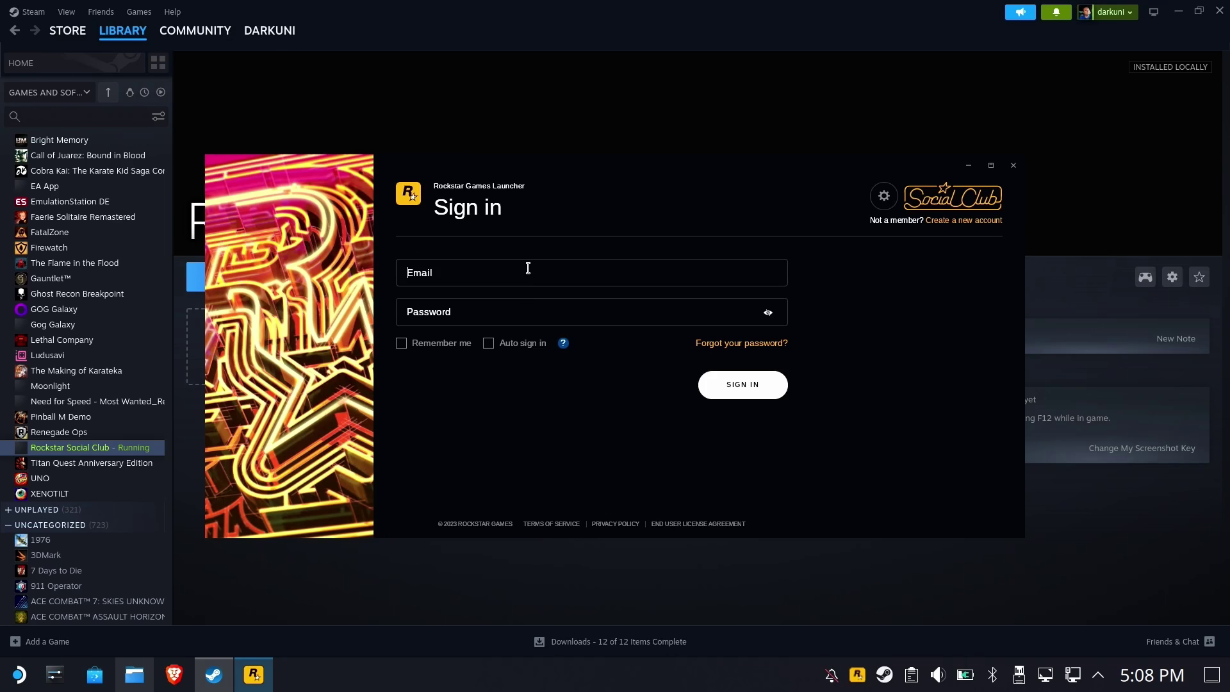
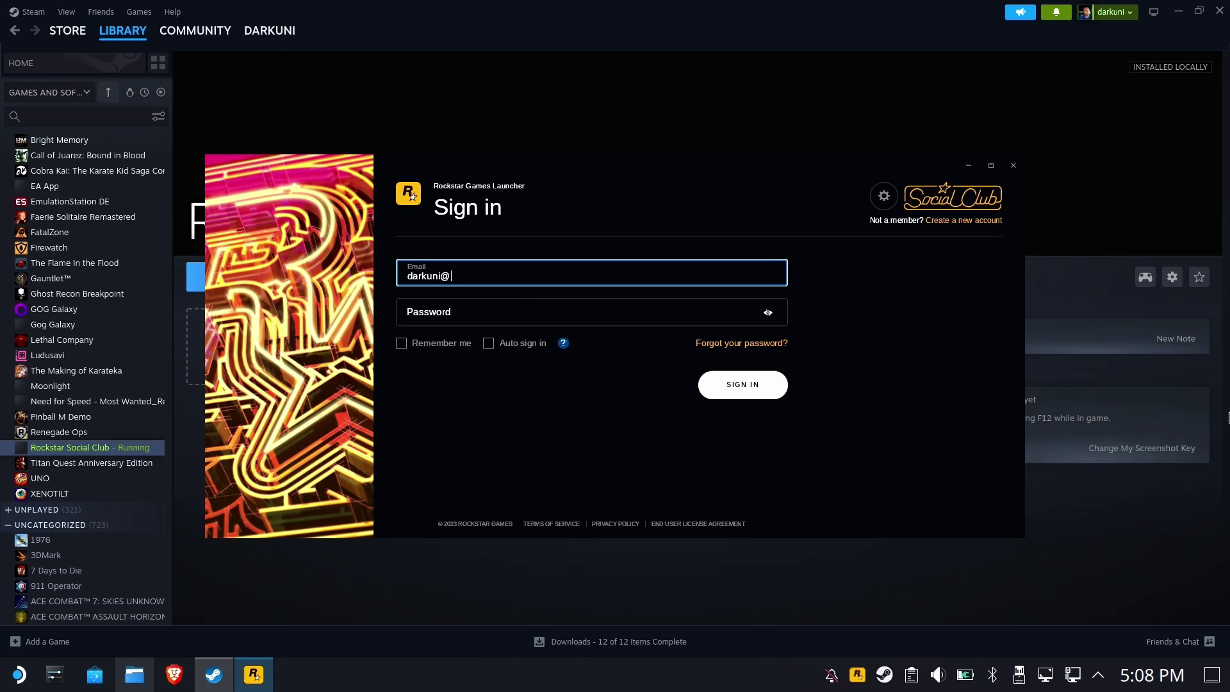
# Sign in with the account e-mail and password, Remember me and Auto sign in ticked
pyautogui.press('Tab')
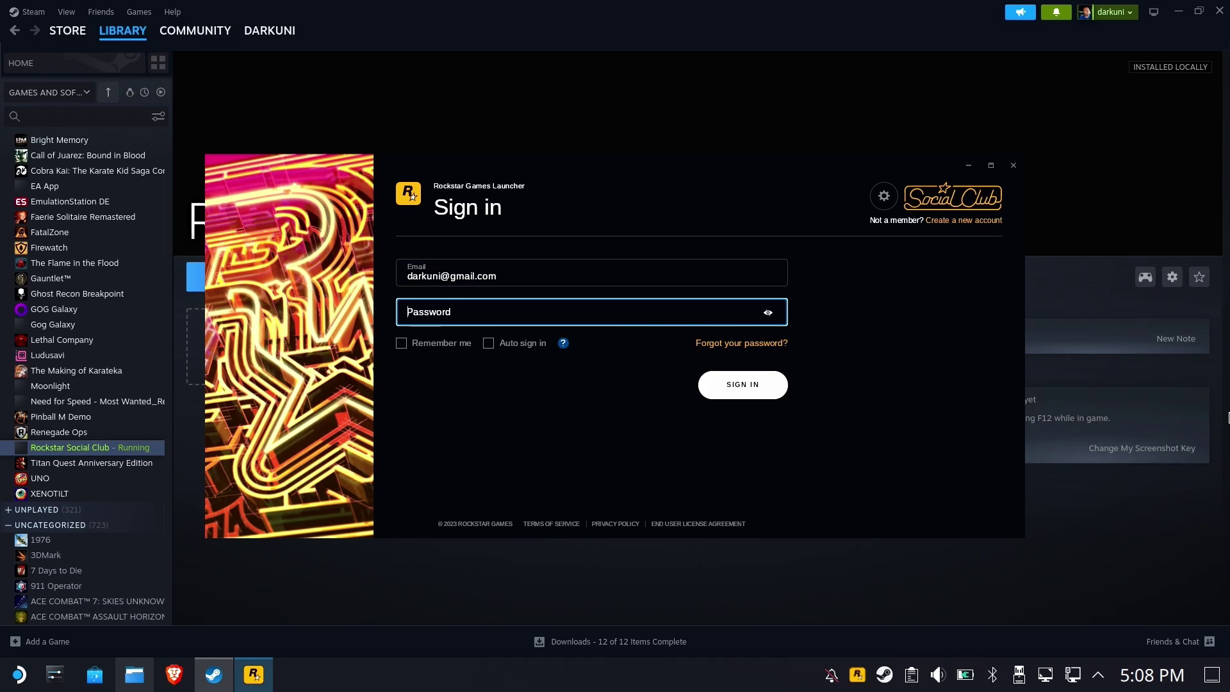
pyautogui.write('****')
pyautogui.click(441, 344)
pyautogui.click(503, 344)
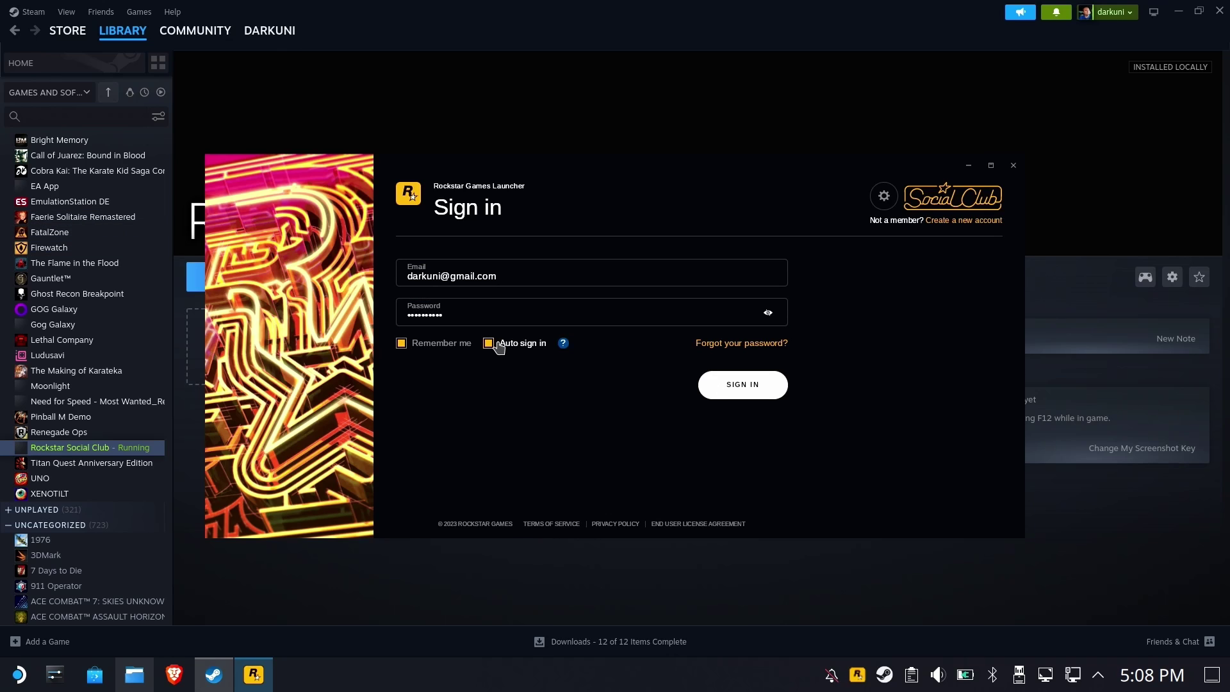
pyautogui.click(760, 391)
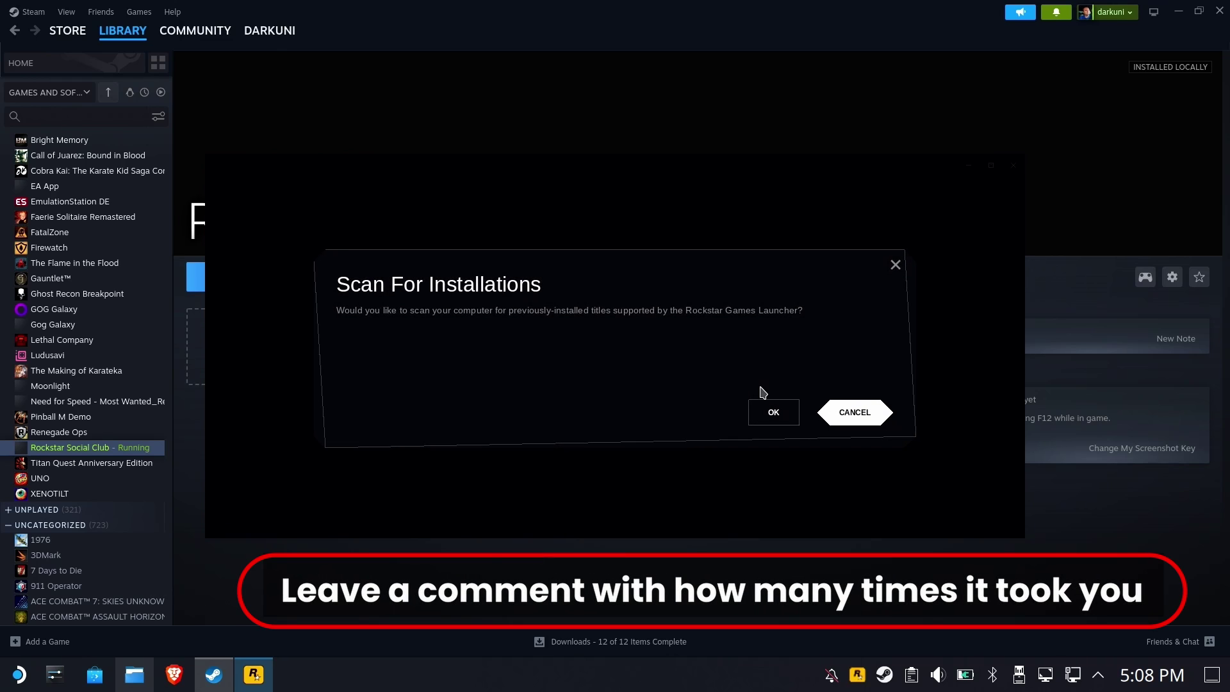
# Cancel the game installation scan and close the Rockstar launcher
pyautogui.click(862, 415)
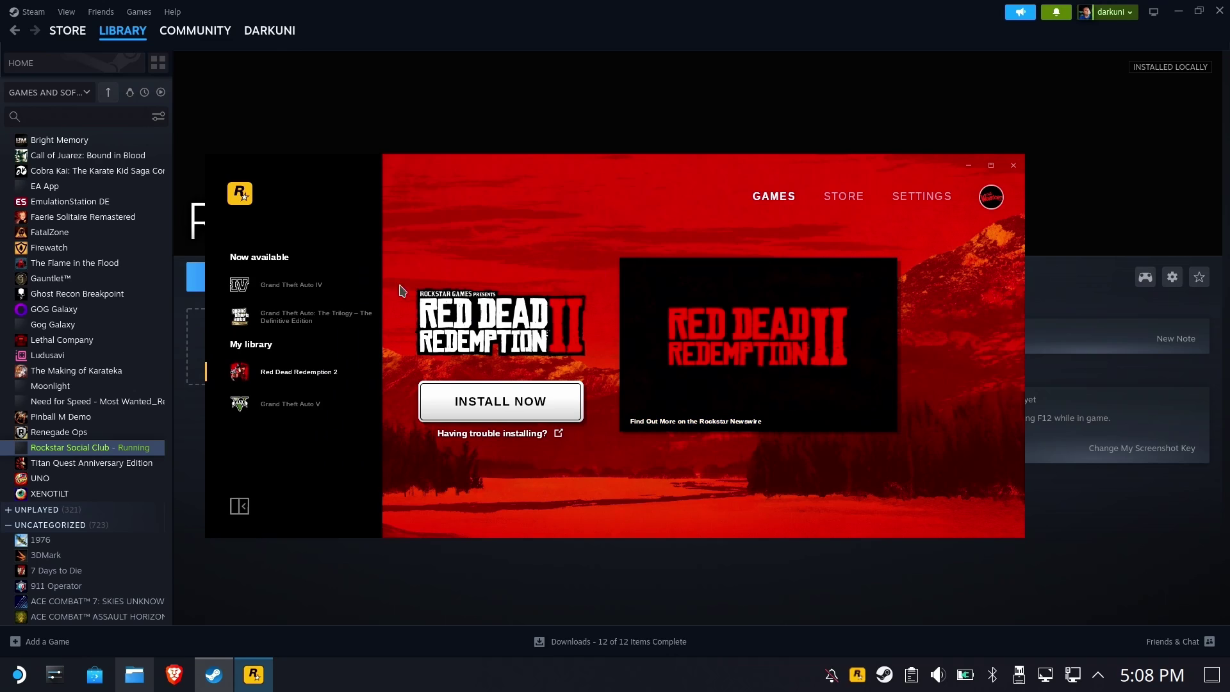
pyautogui.click(922, 196)
pyautogui.click(1013, 165)
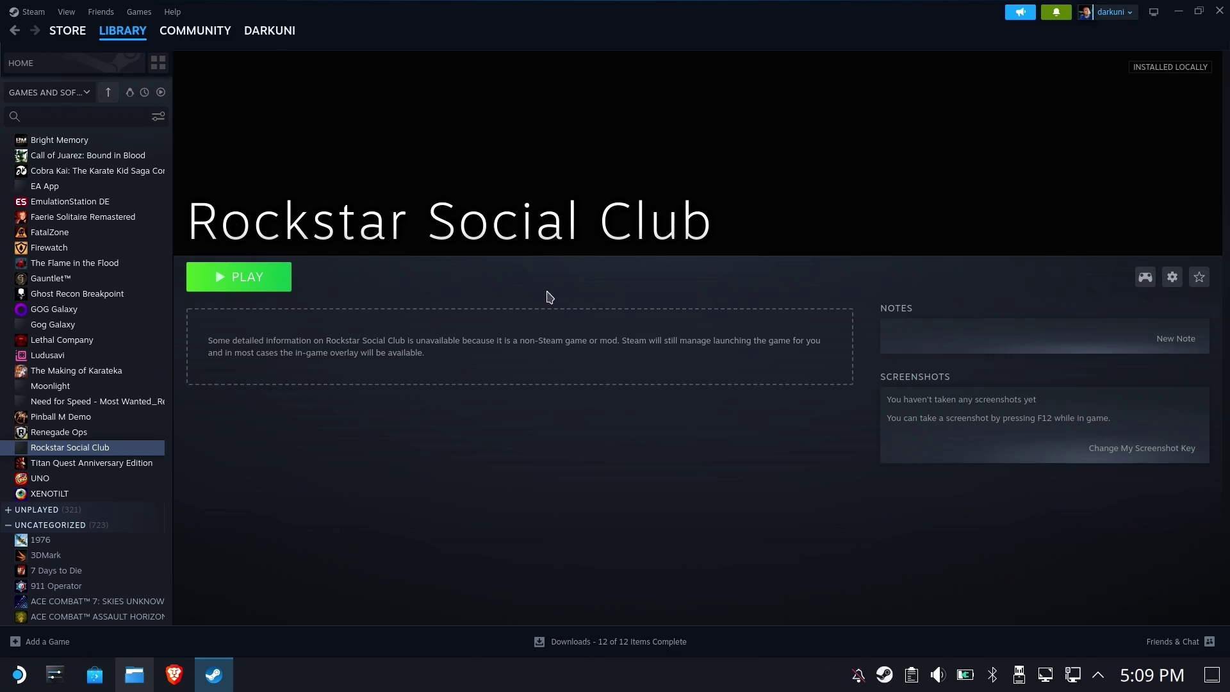
# Close Steam, return to Dolphin, and locate the Games folder in Home
pyautogui.click(1218, 13)
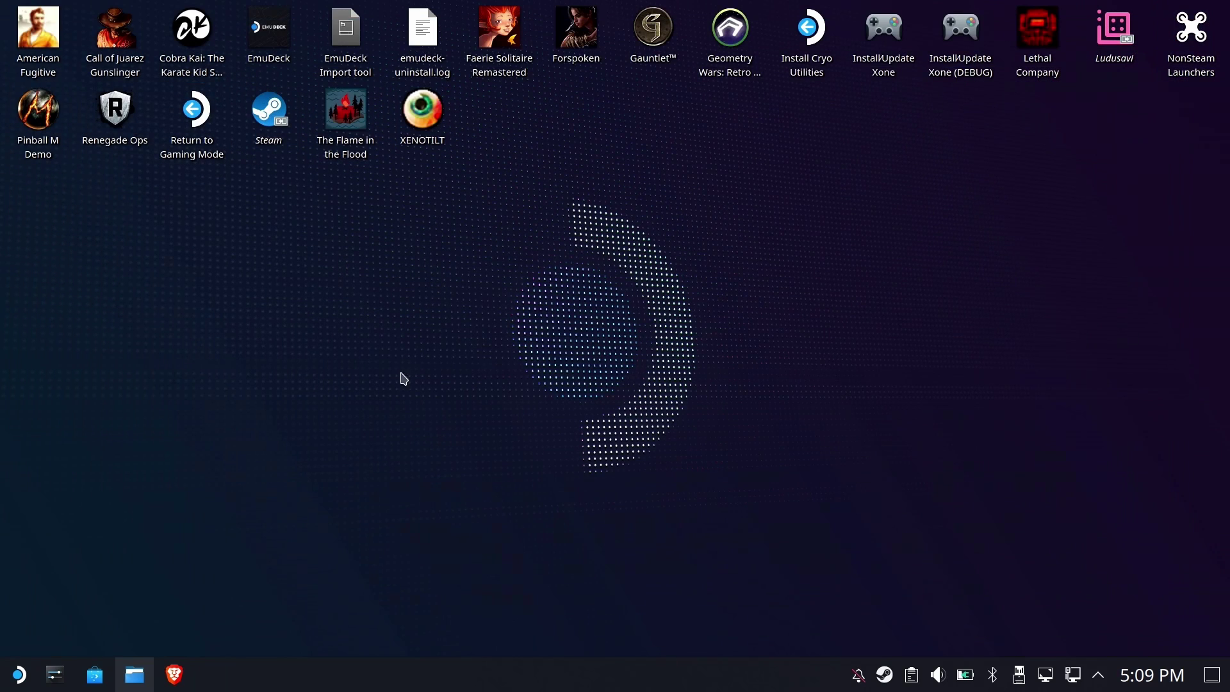
pyautogui.click(138, 670)
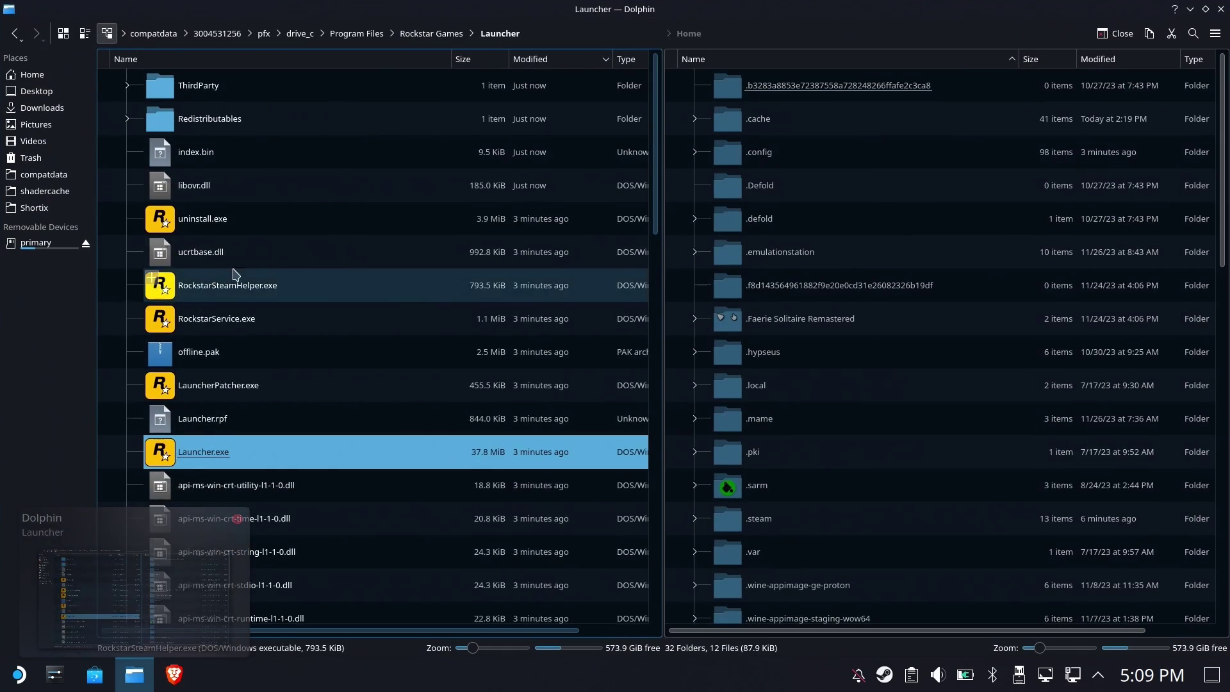
pyautogui.click(882, 221)
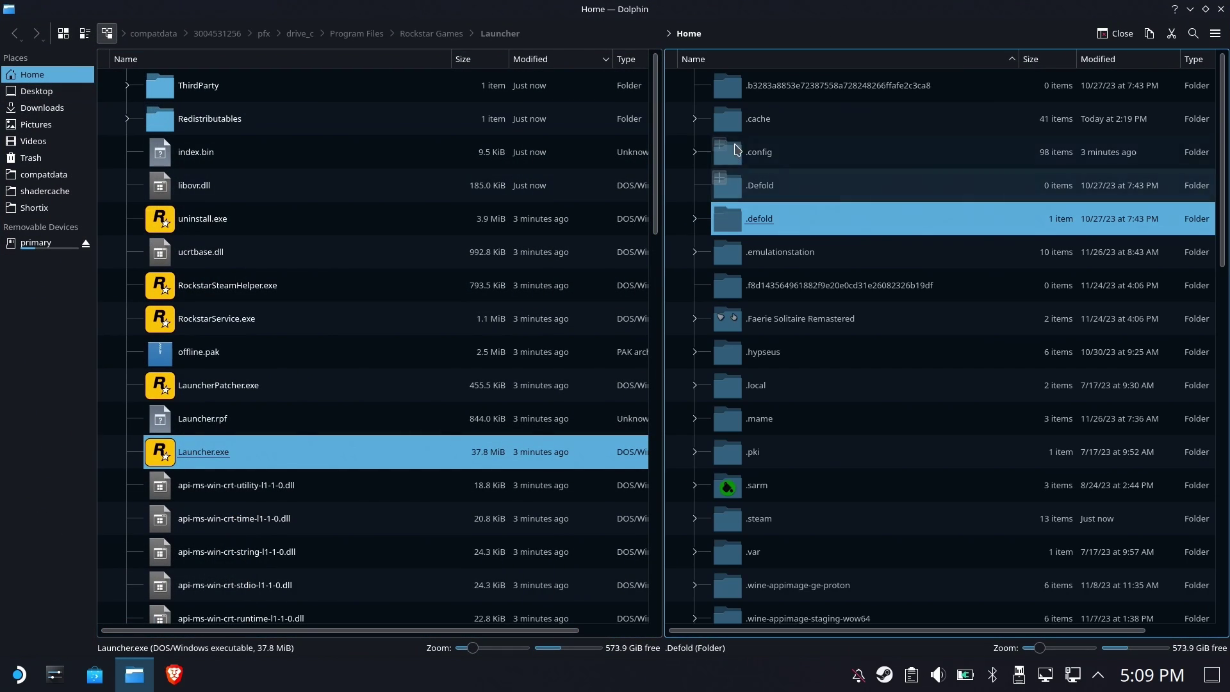
pyautogui.scroll(-5, 810, 326)
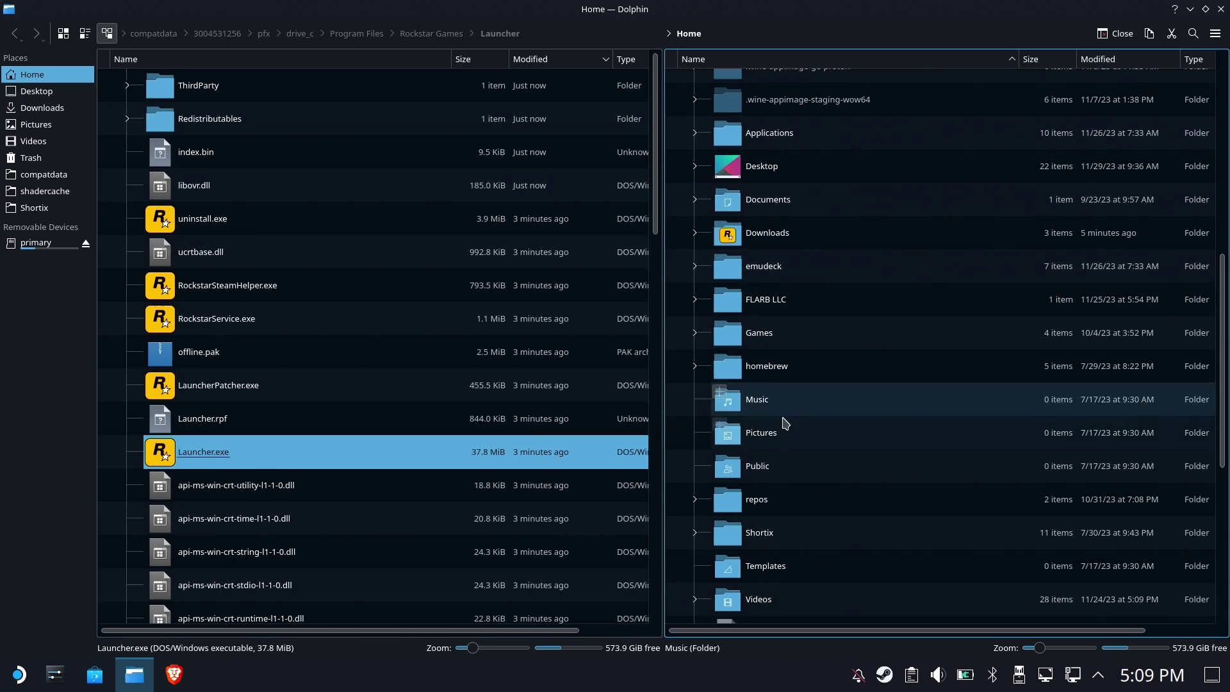
pyautogui.click(760, 334)
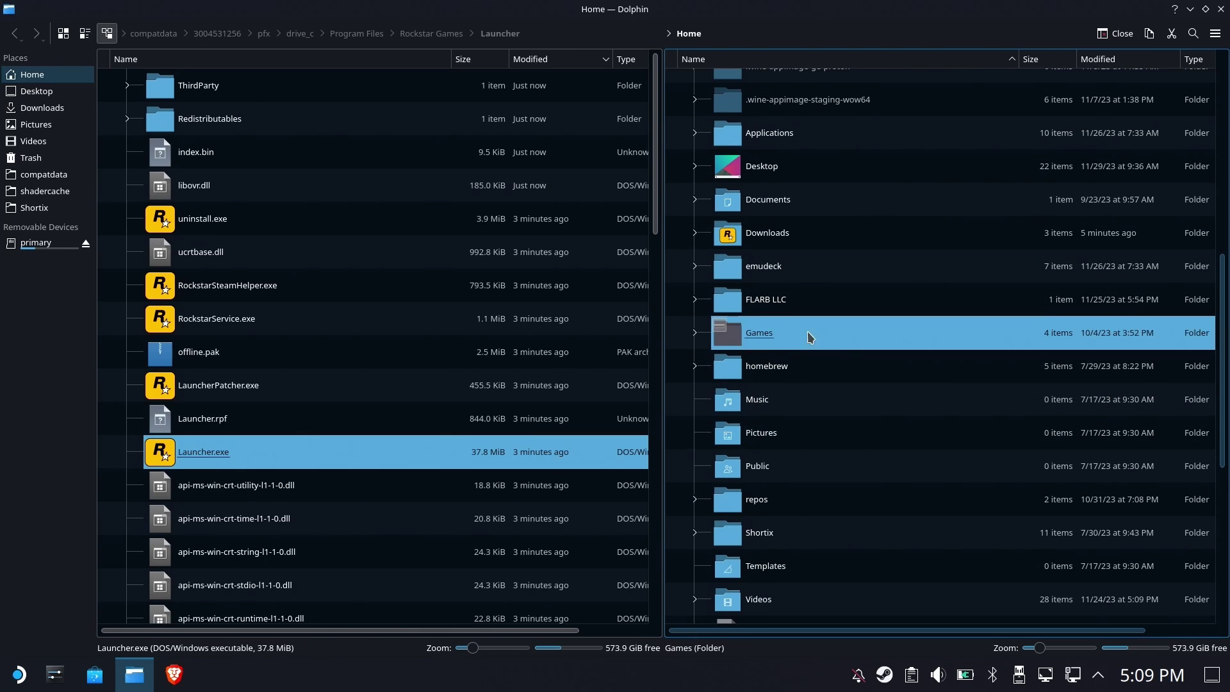
# Create a new folder named 'Games' on the primary removable drive
pyautogui.click(38, 247)
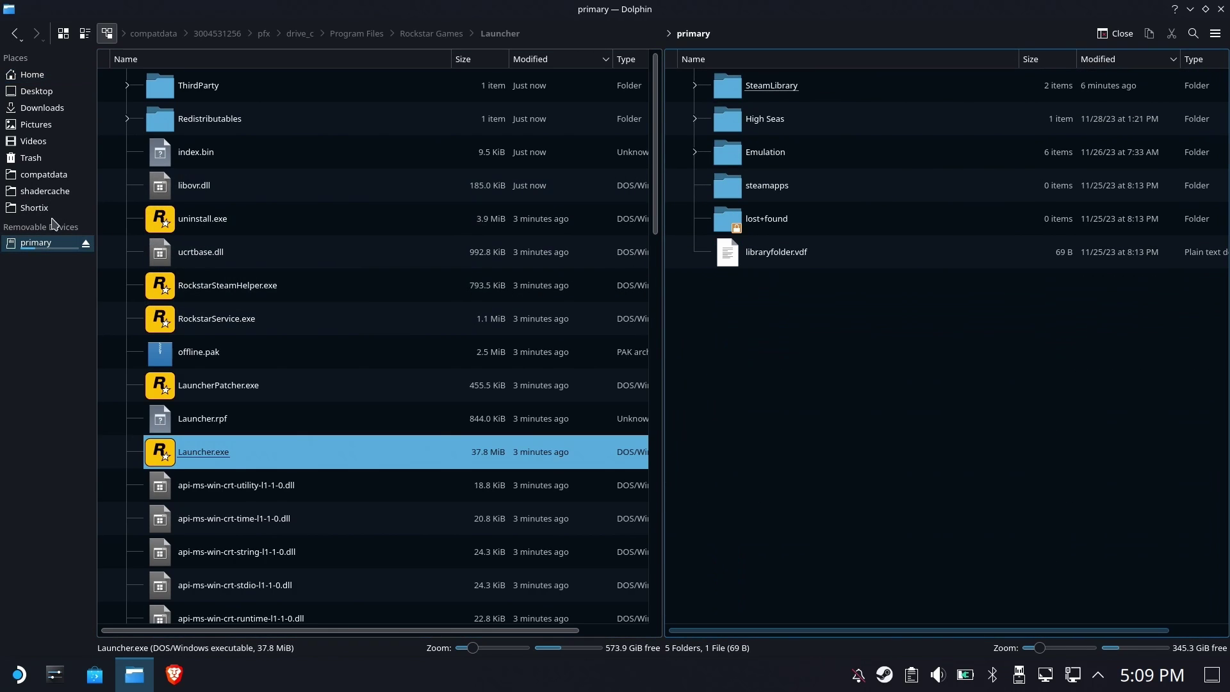
pyautogui.rightClick(810, 347)
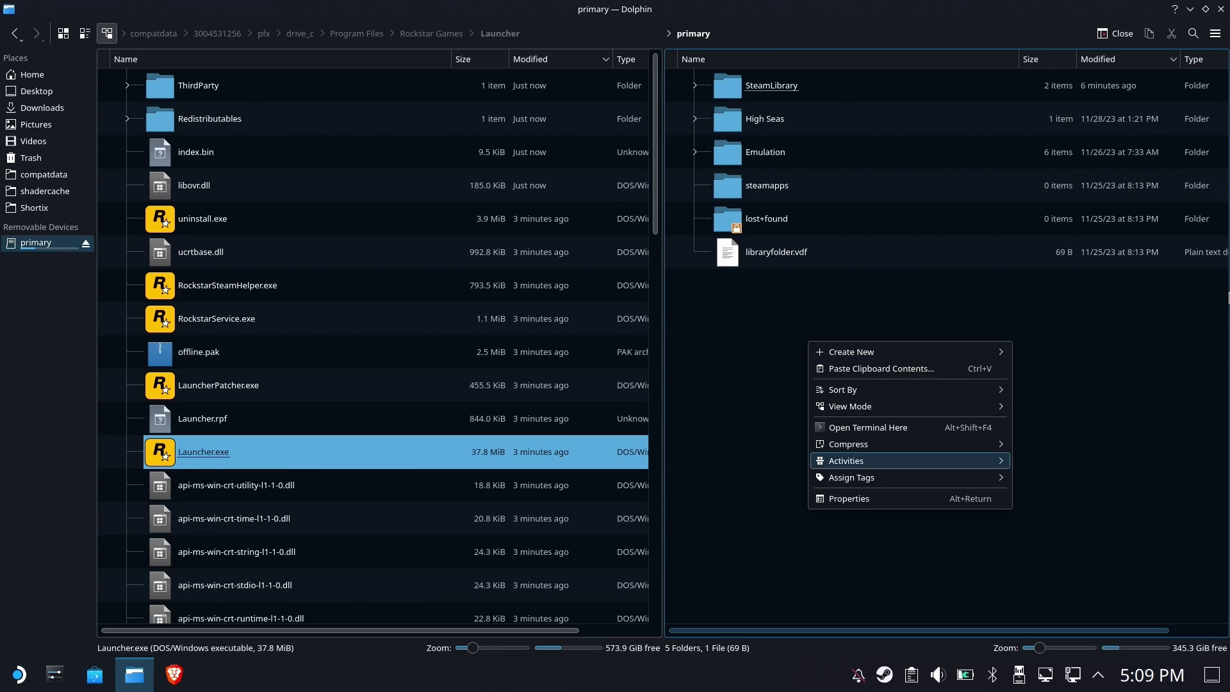
pyautogui.moveTo(910, 461)
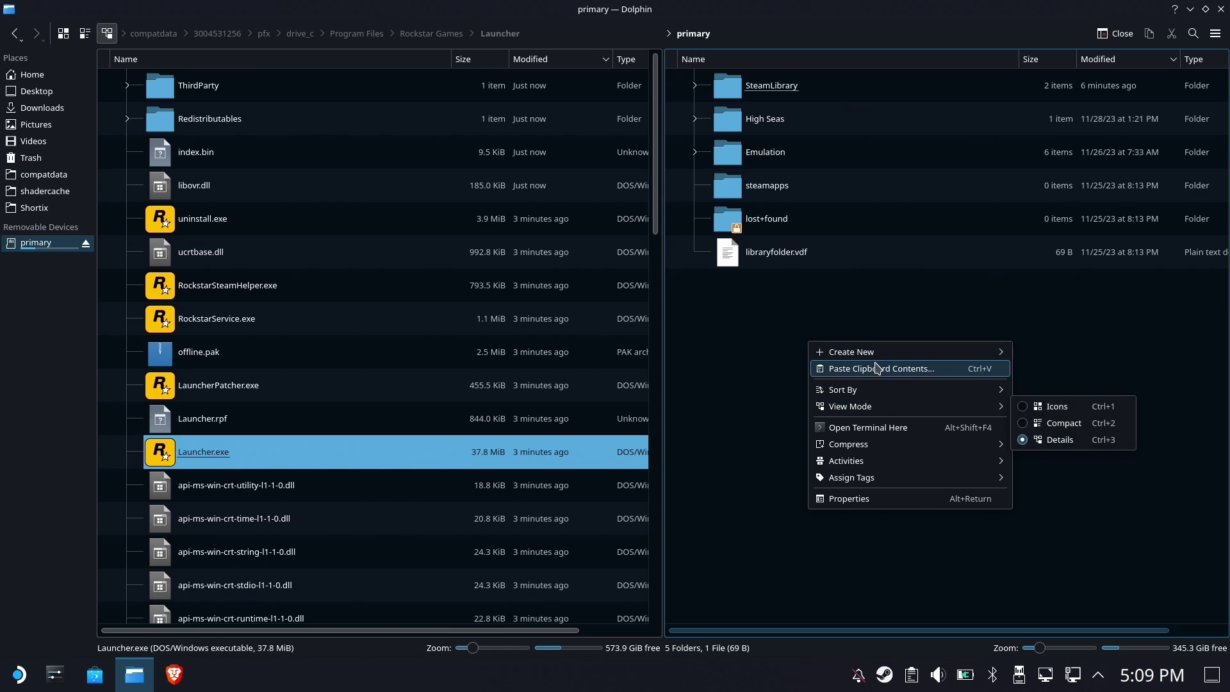
pyautogui.moveTo(871, 352)
pyautogui.click(1053, 362)
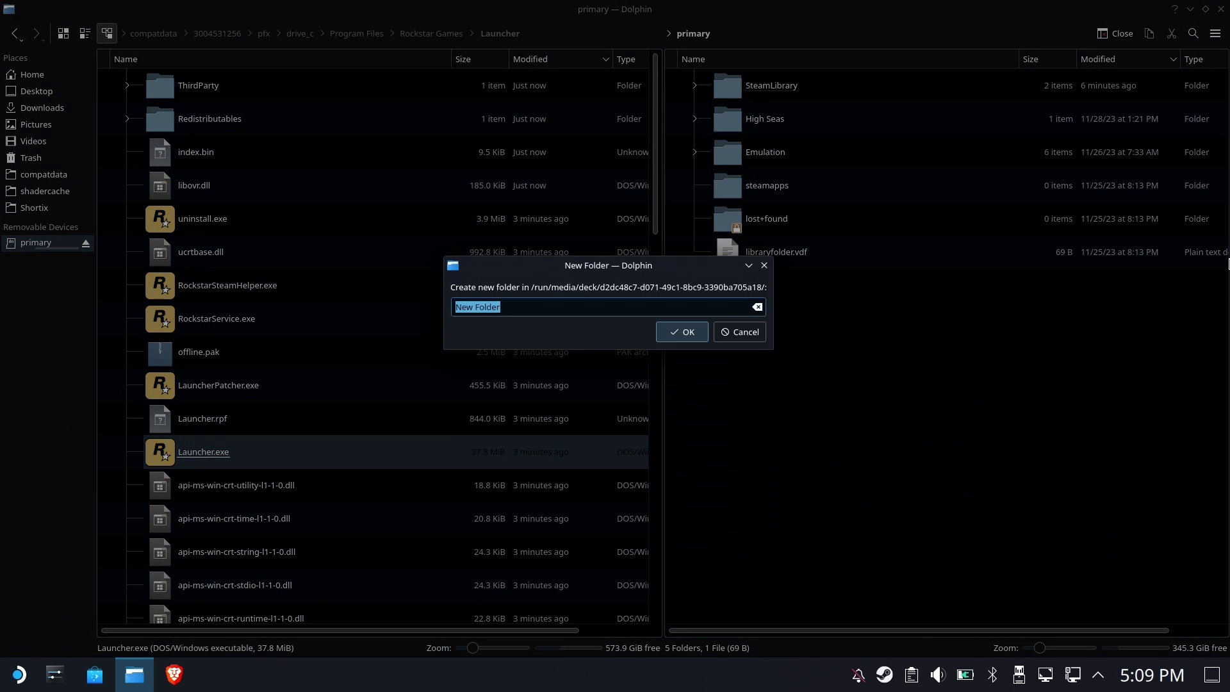
pyautogui.write('Games')
pyautogui.press('Return')
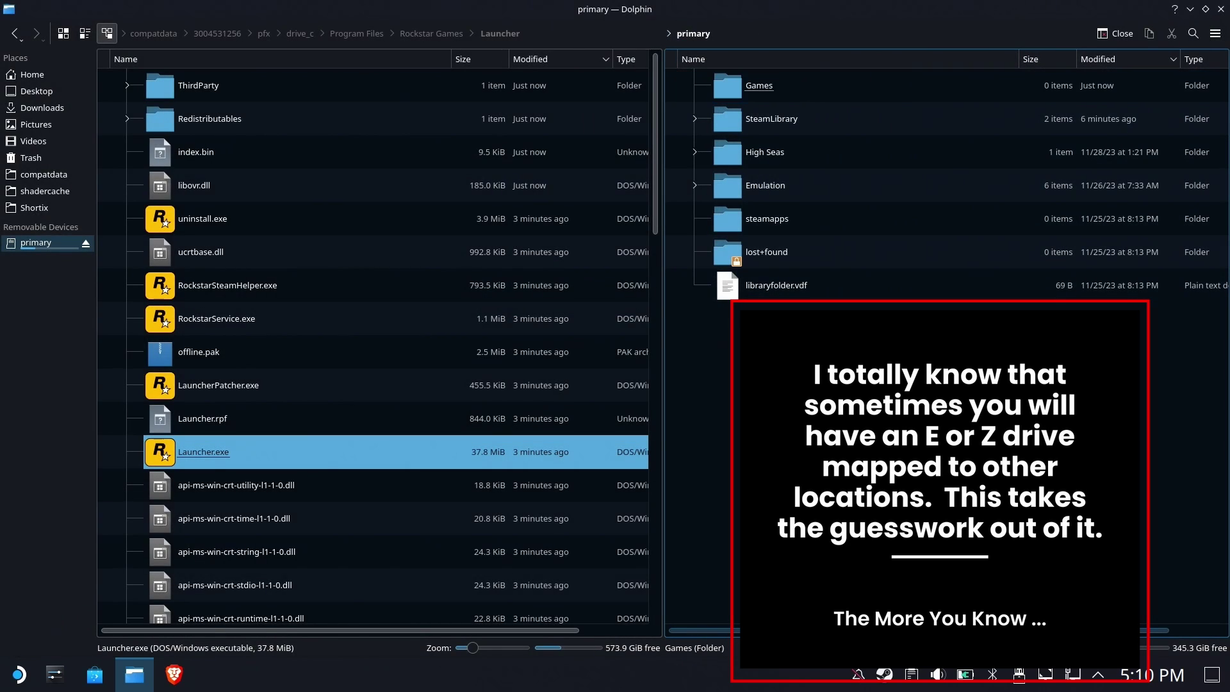
pyautogui.click(33, 74)
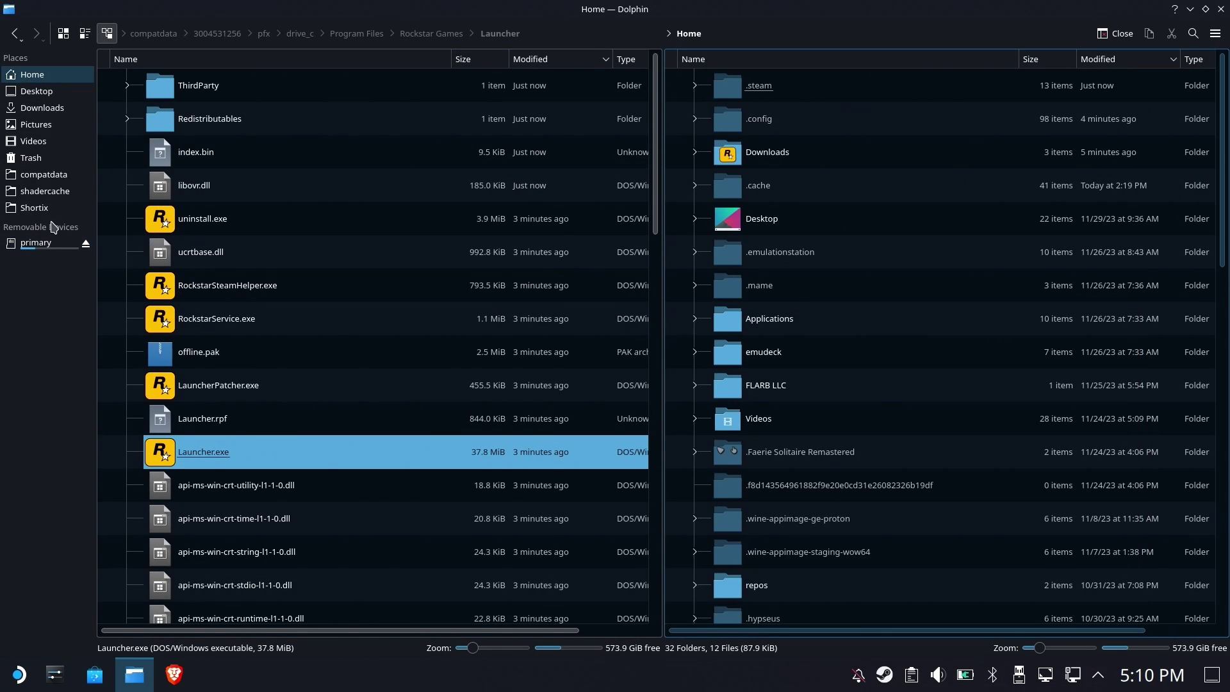
pyautogui.click(48, 246)
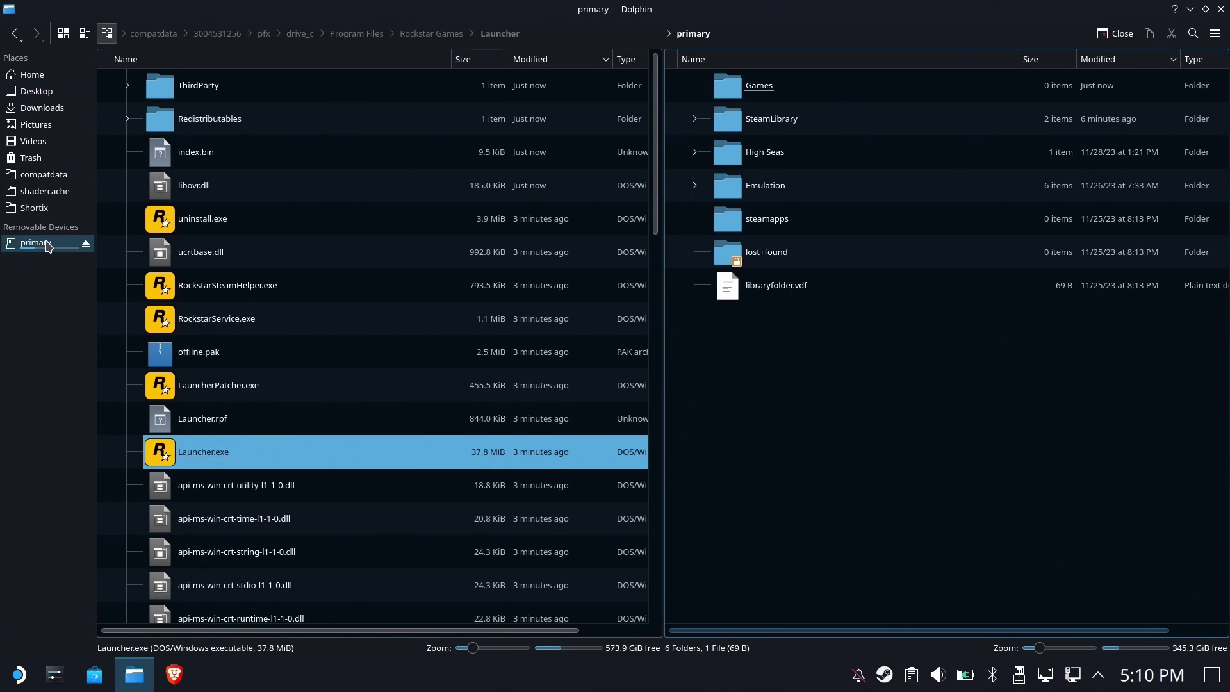
# Show the home folder in the right pane and the prefix's drive_c in the left pane
pyautogui.click(39, 81)
pyautogui.scroll(-3, 699, 168)
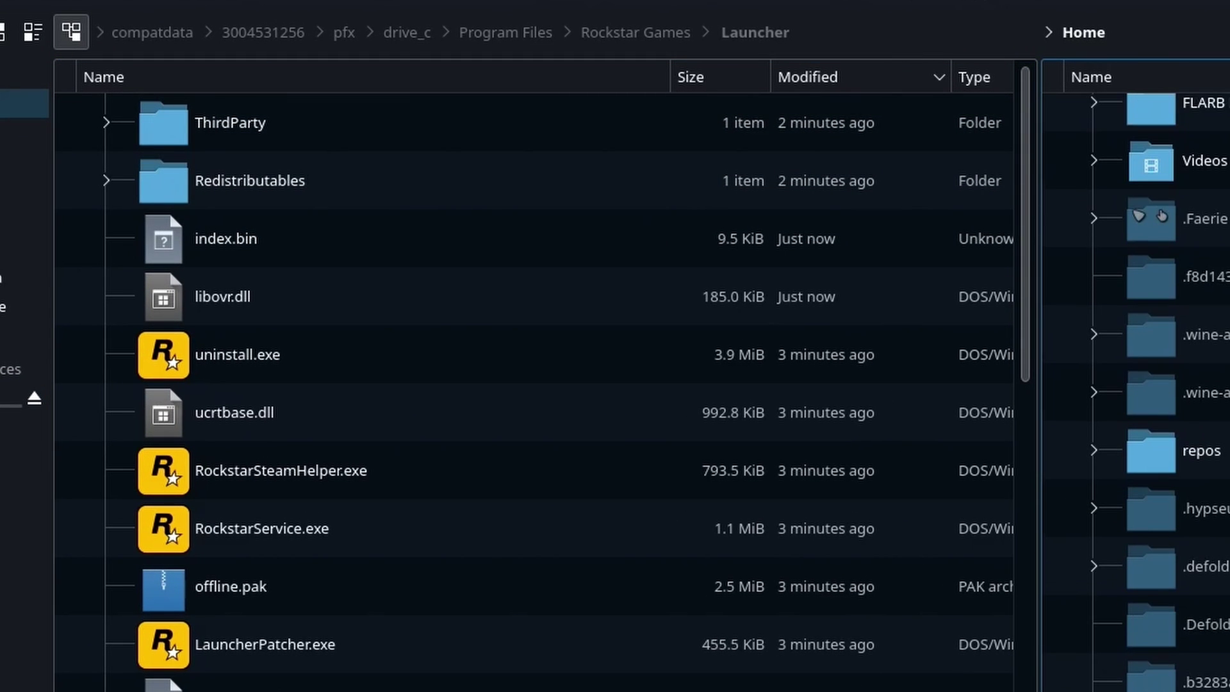
pyautogui.scroll(-2, 1141, 385)
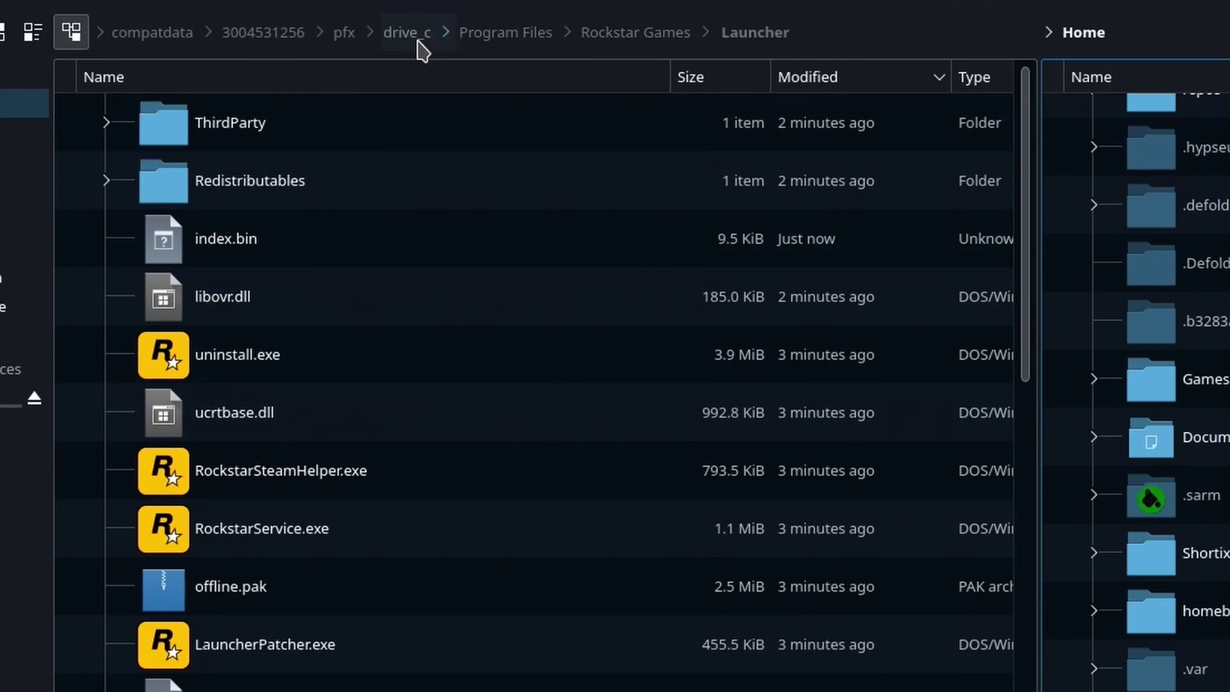
pyautogui.click(417, 41)
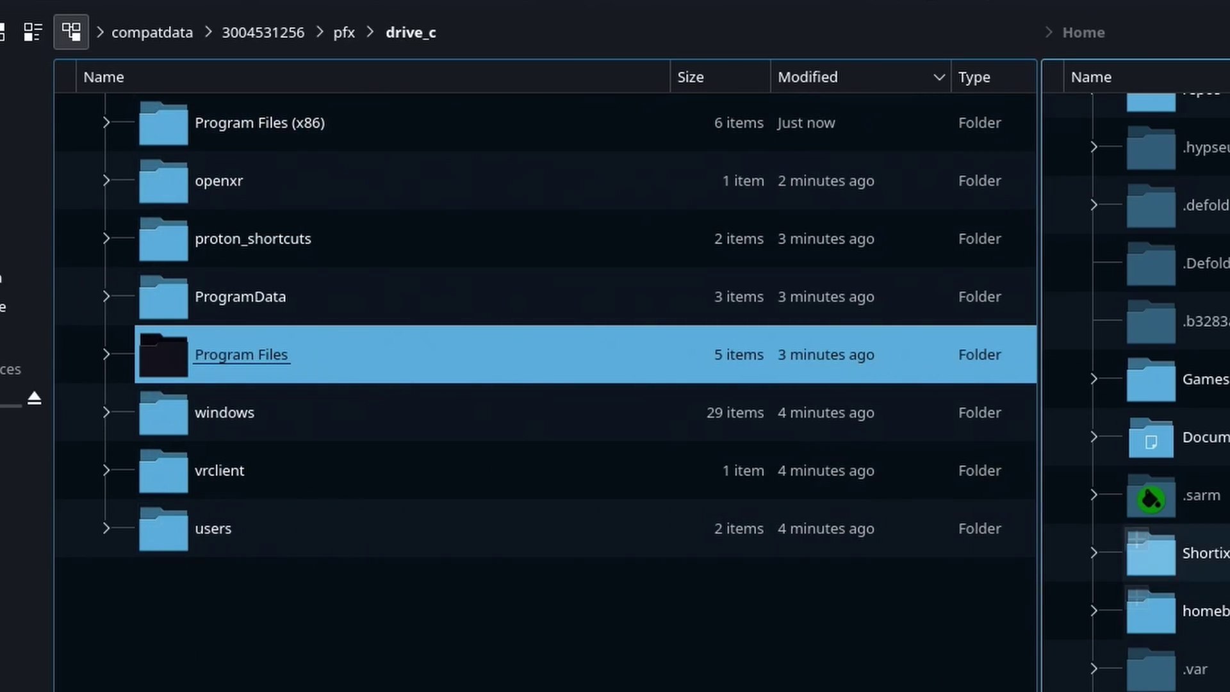
pyautogui.scroll(-10, 1147, 551)
pyautogui.scroll(3, 1147, 474)
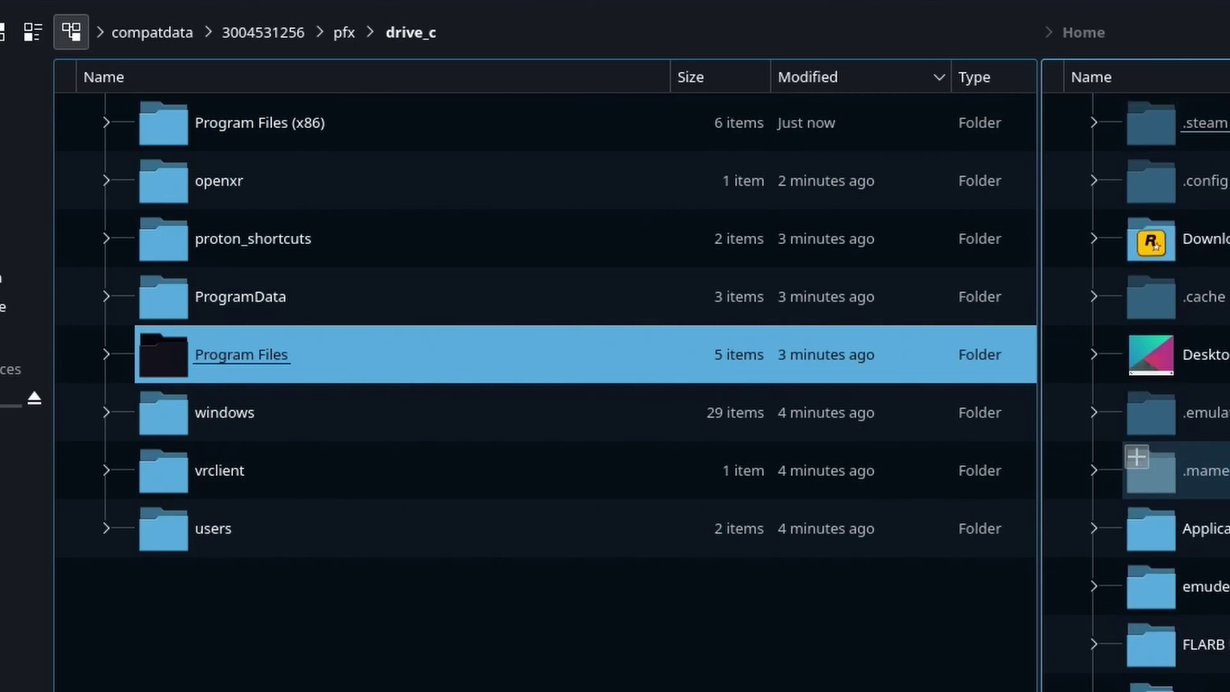
pyautogui.scroll(-3, 1185, 513)
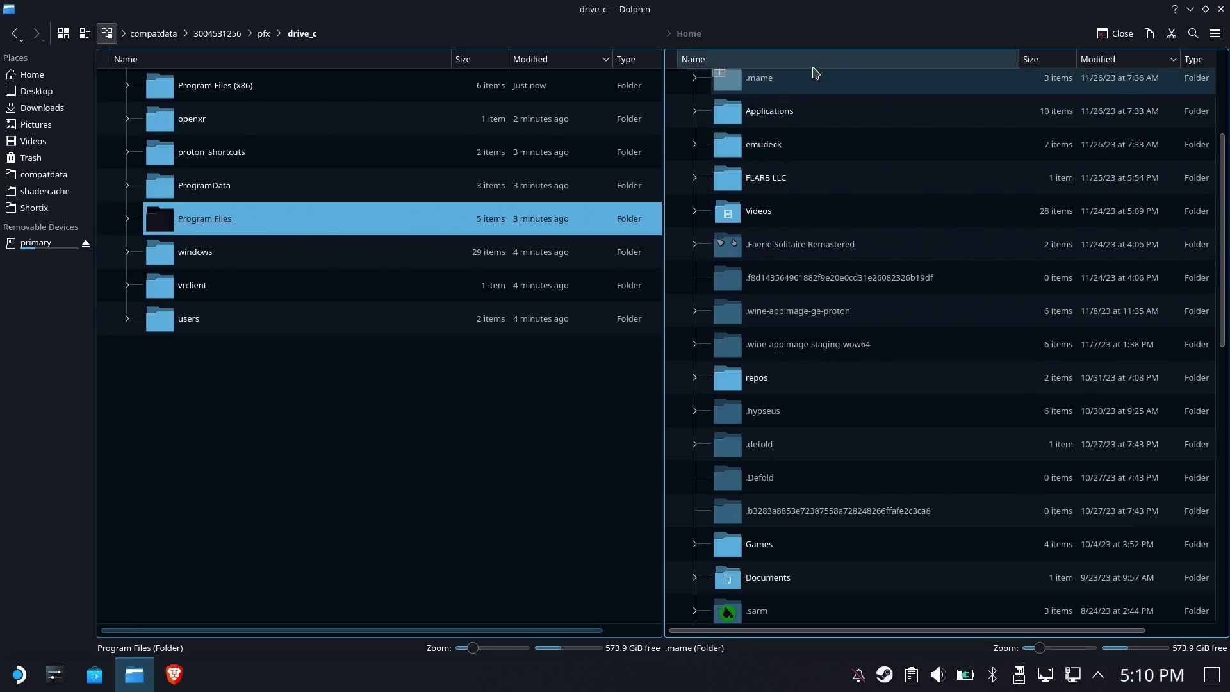
# Drop ~/Games into drive_c as a link, then close Dolphin
pyautogui.click(812, 63)
pyautogui.scroll(-5, 870, 250)
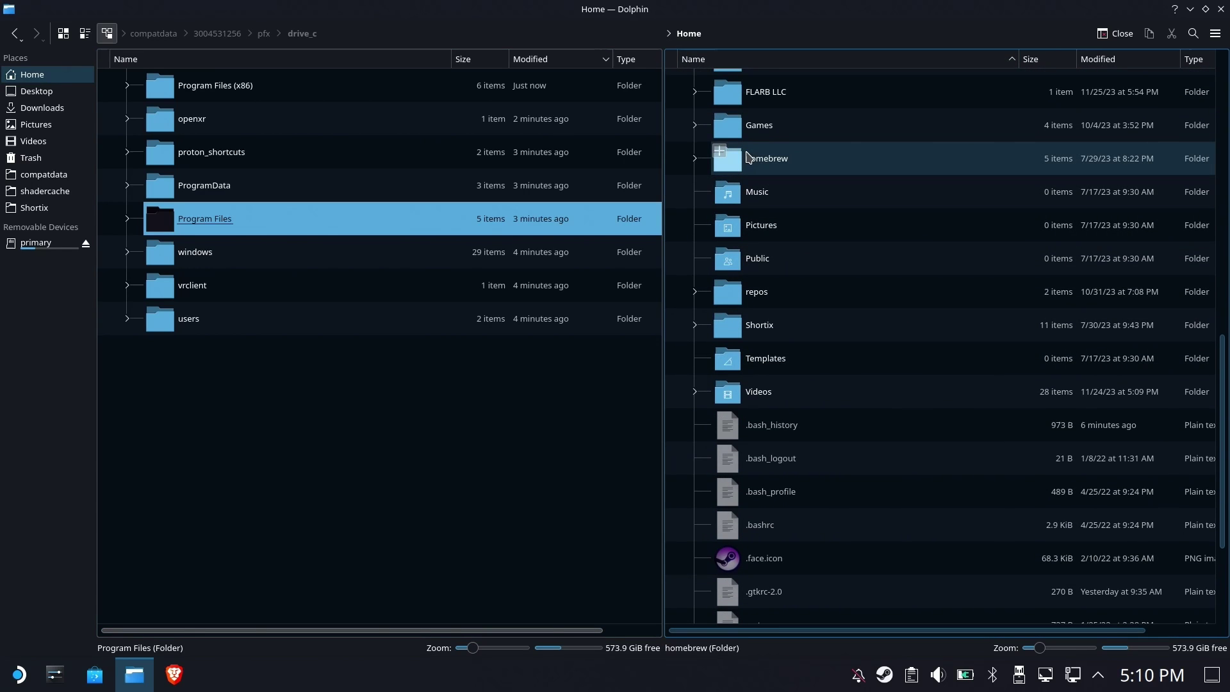
pyautogui.scroll(2, 748, 160)
pyautogui.click(757, 230)
pyautogui.moveTo(757, 232); pyautogui.dragTo(338, 439)
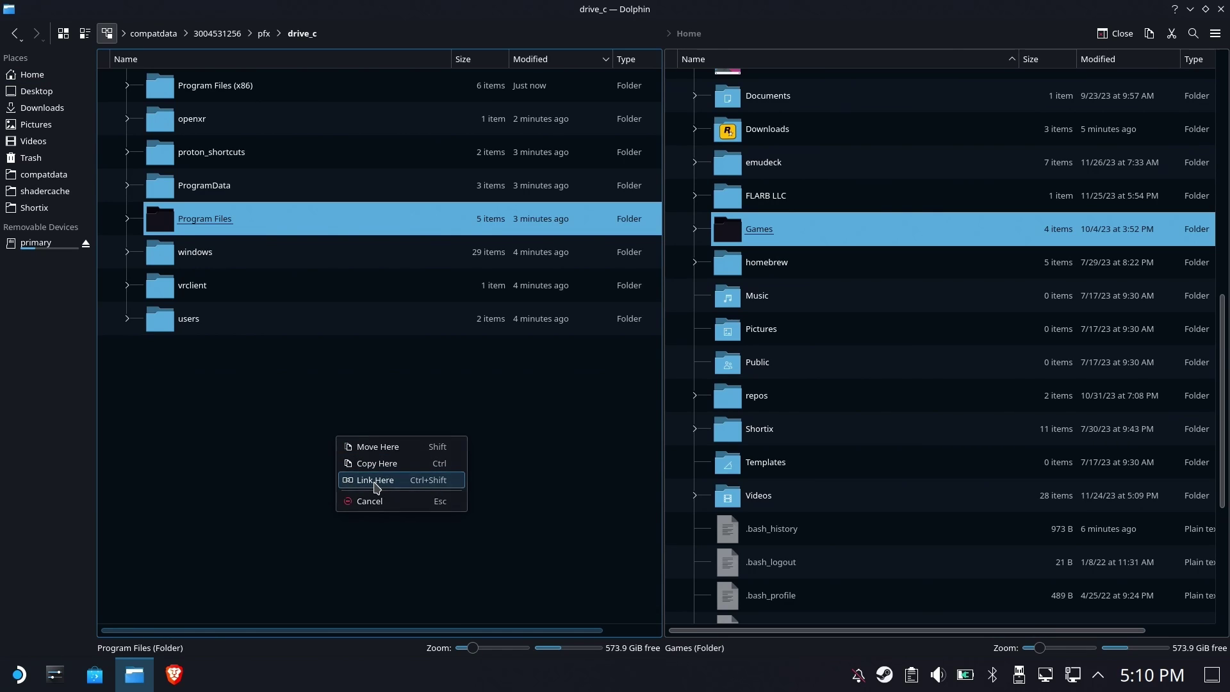
pyautogui.click(377, 487)
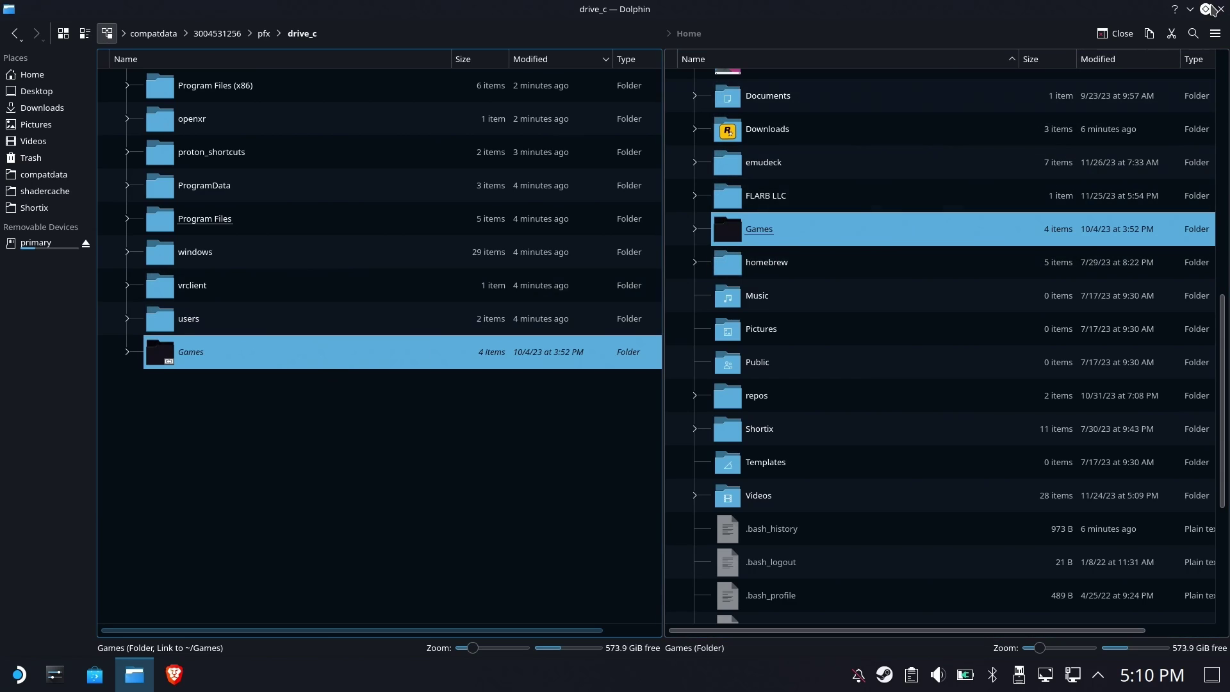
pyautogui.click(1221, 9)
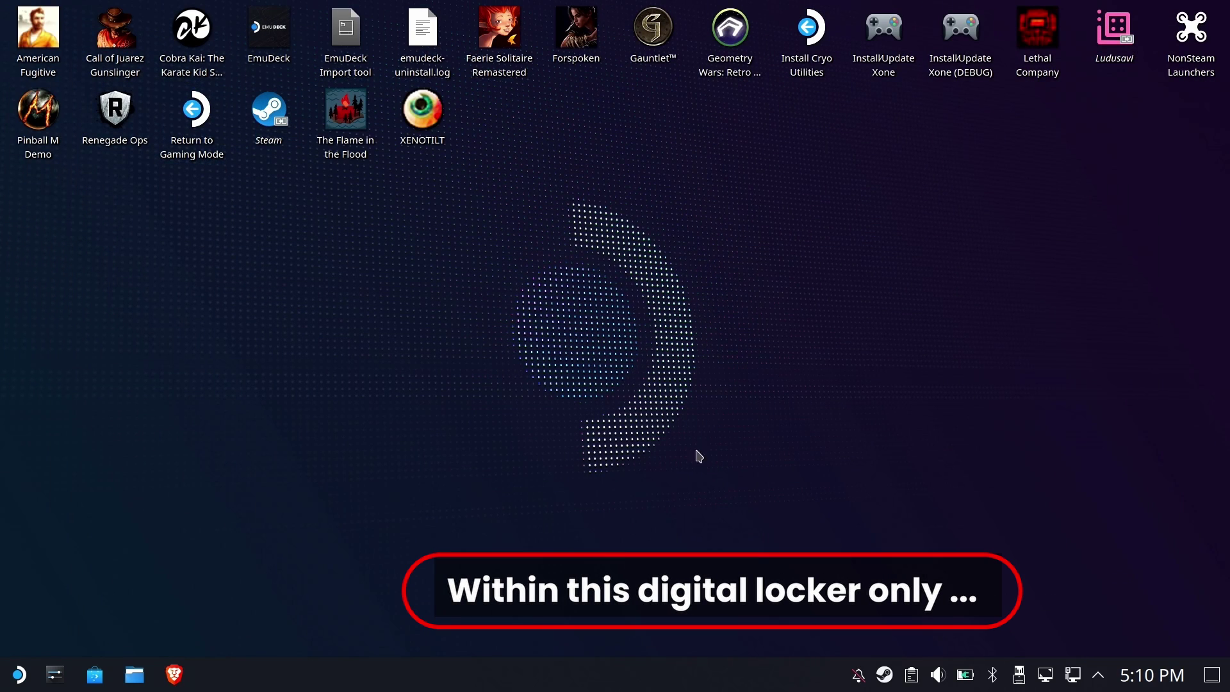
# Launch Rockstar Social Club from Steam's tray menu, glance at Settings, then return to Grand Theft Auto V
pyautogui.rightClick(894, 682)
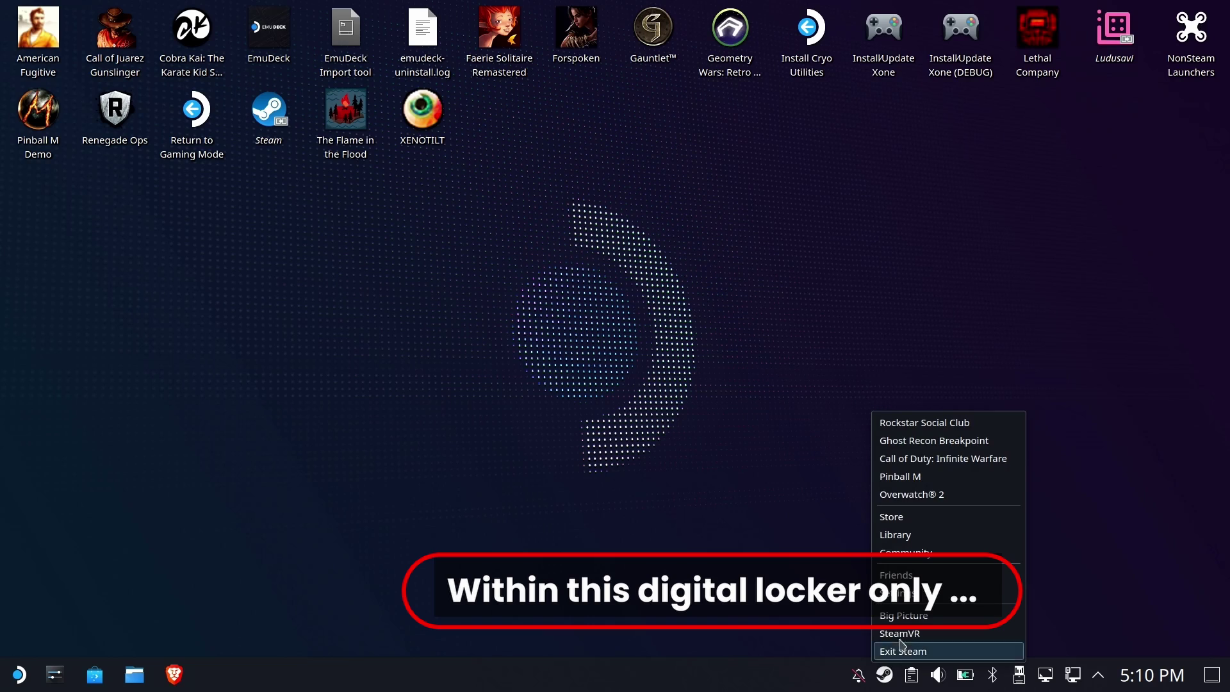
pyautogui.click(916, 421)
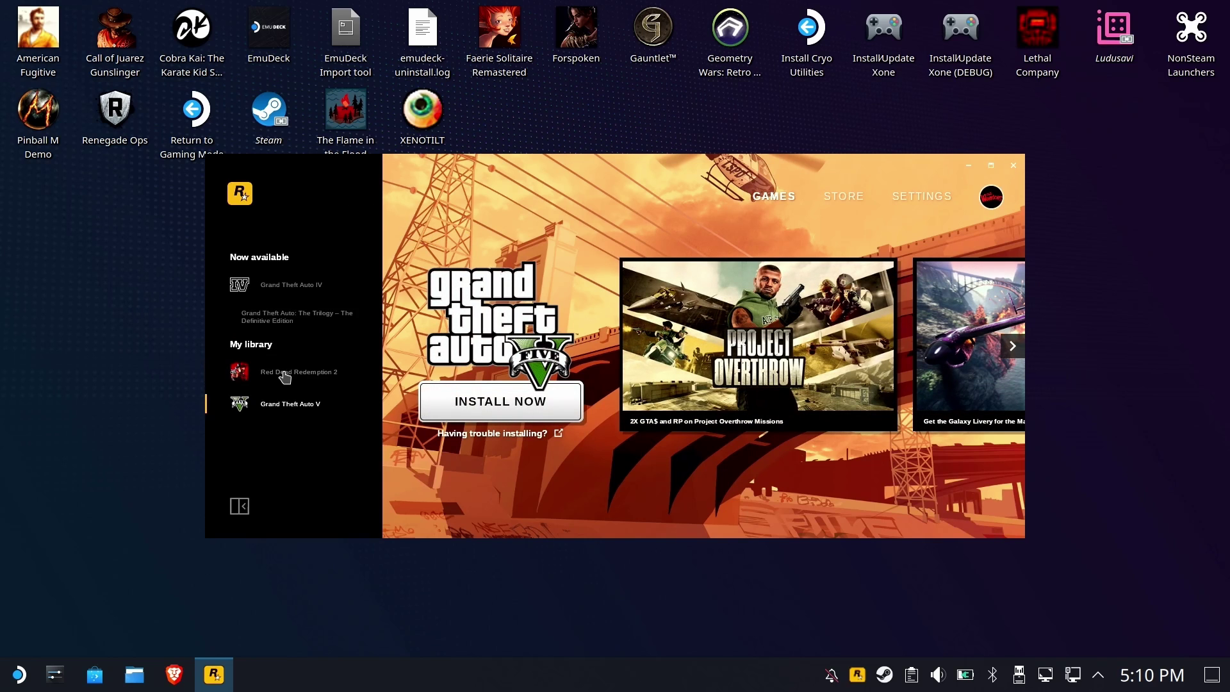
pyautogui.click(925, 196)
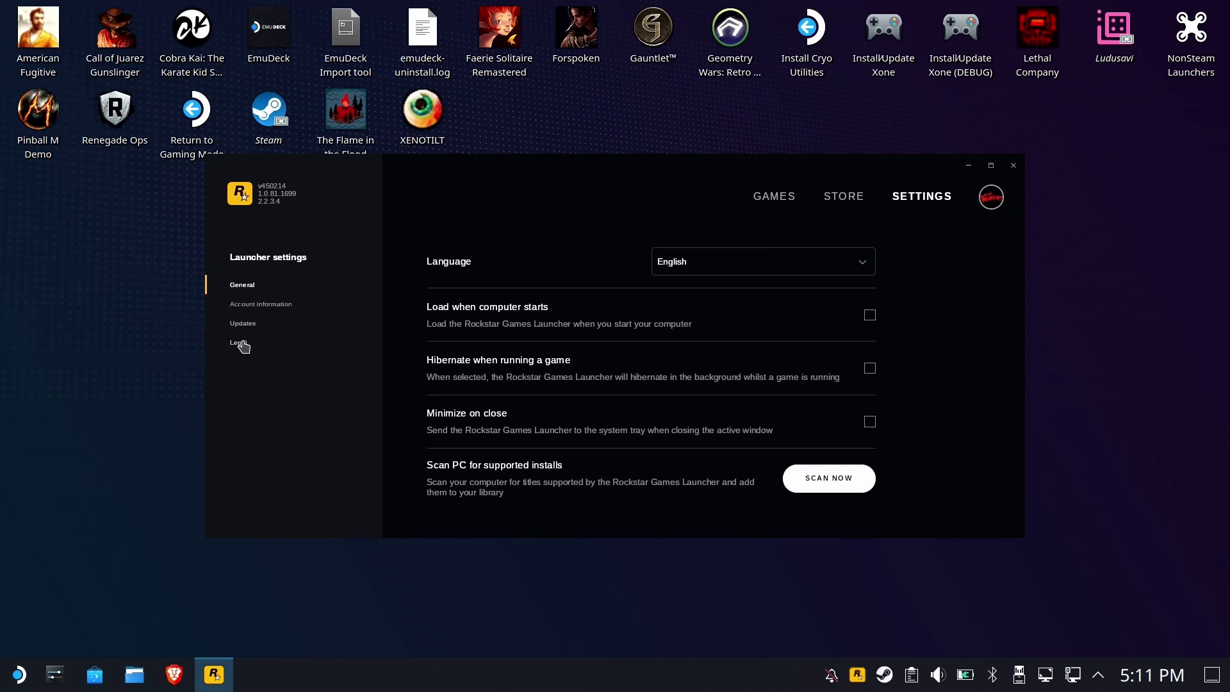
pyautogui.click(772, 196)
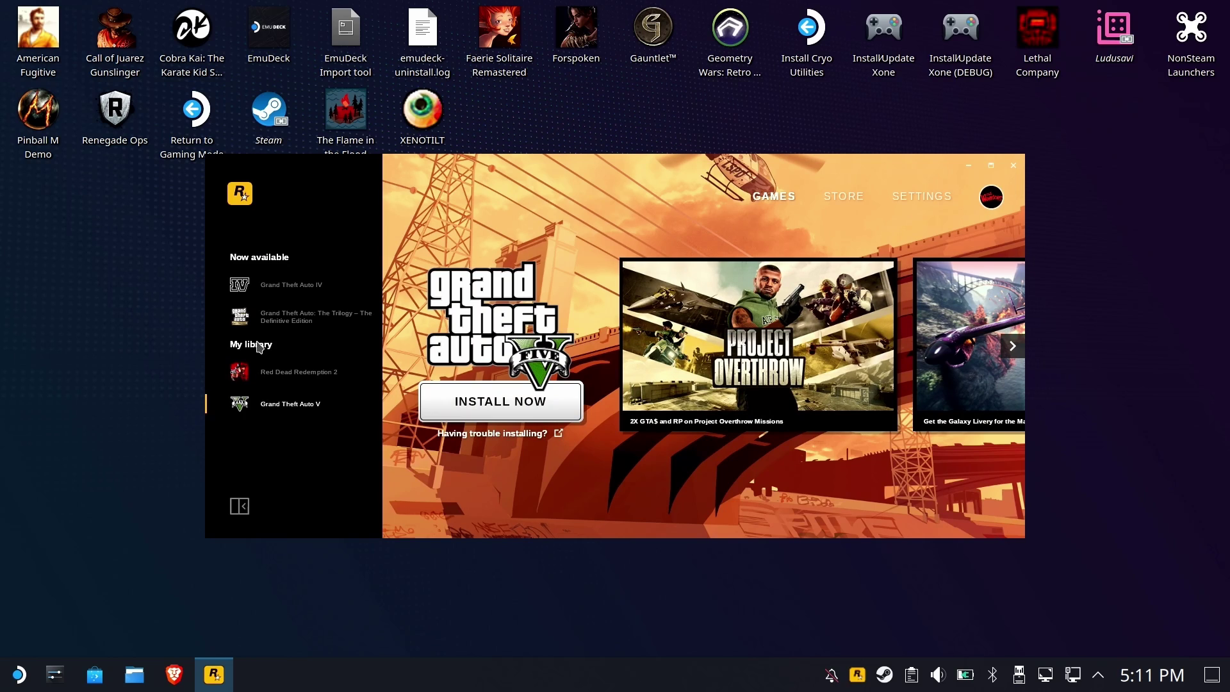
# Set C:\Games as the Grand Theft Auto V install folder and start the 109.33 GB download
pyautogui.click(516, 417)
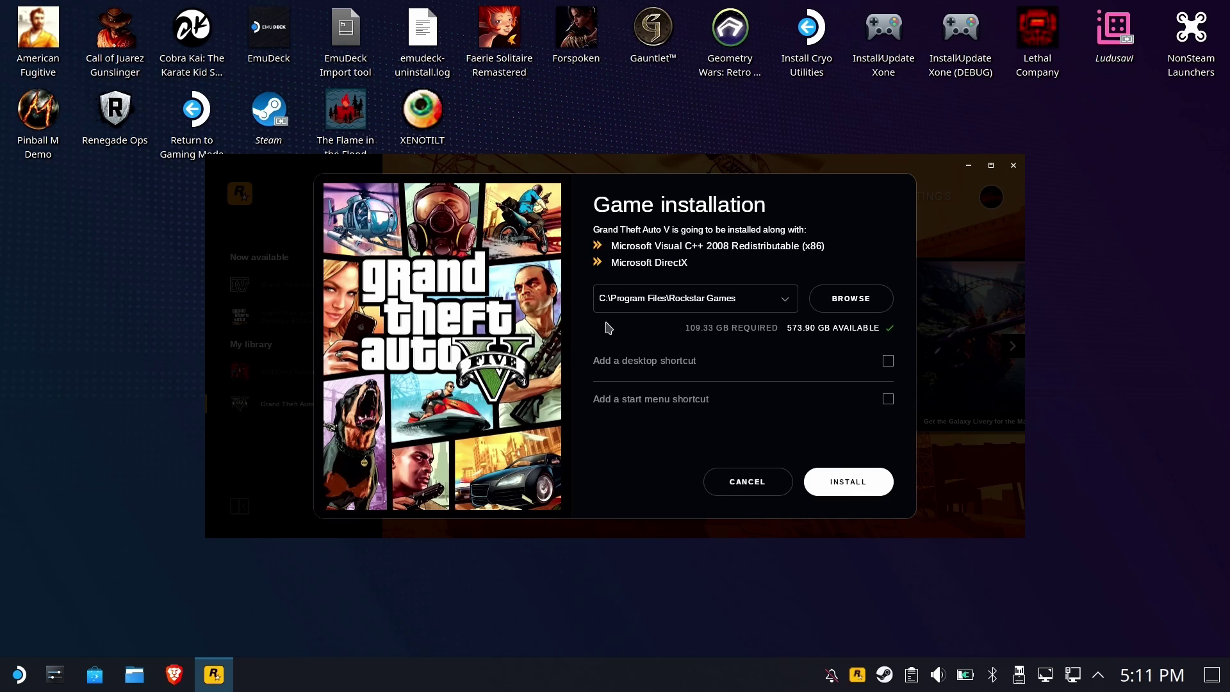
pyautogui.click(862, 299)
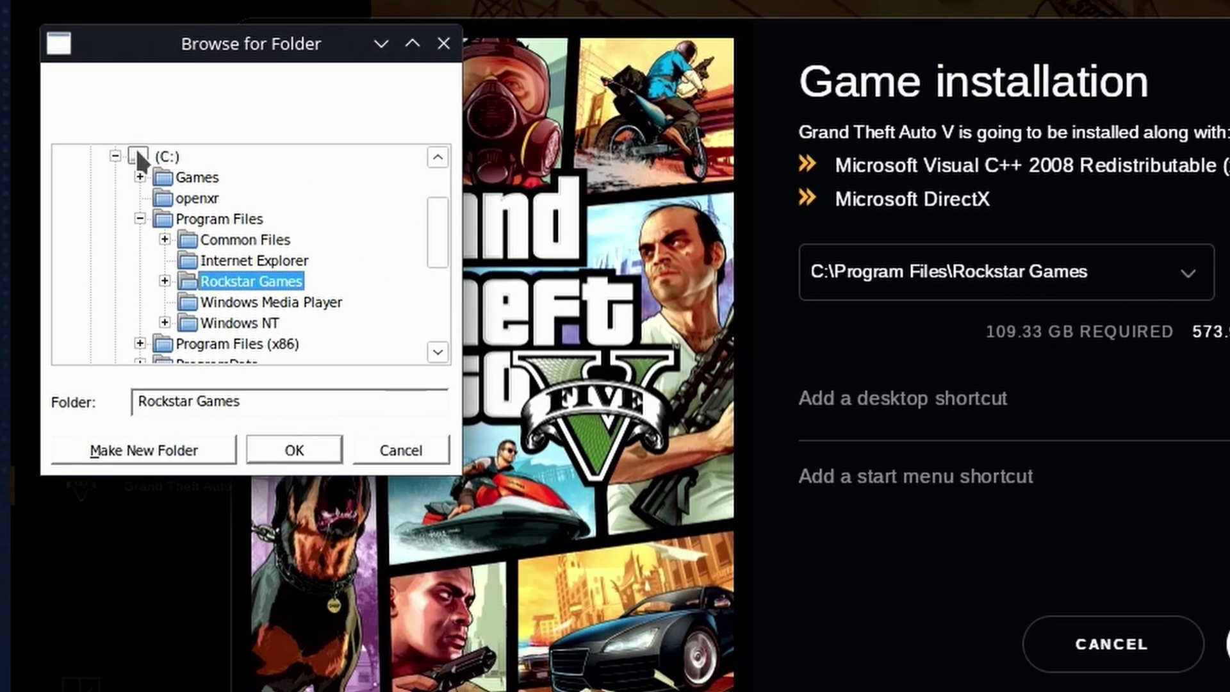
pyautogui.click(191, 177)
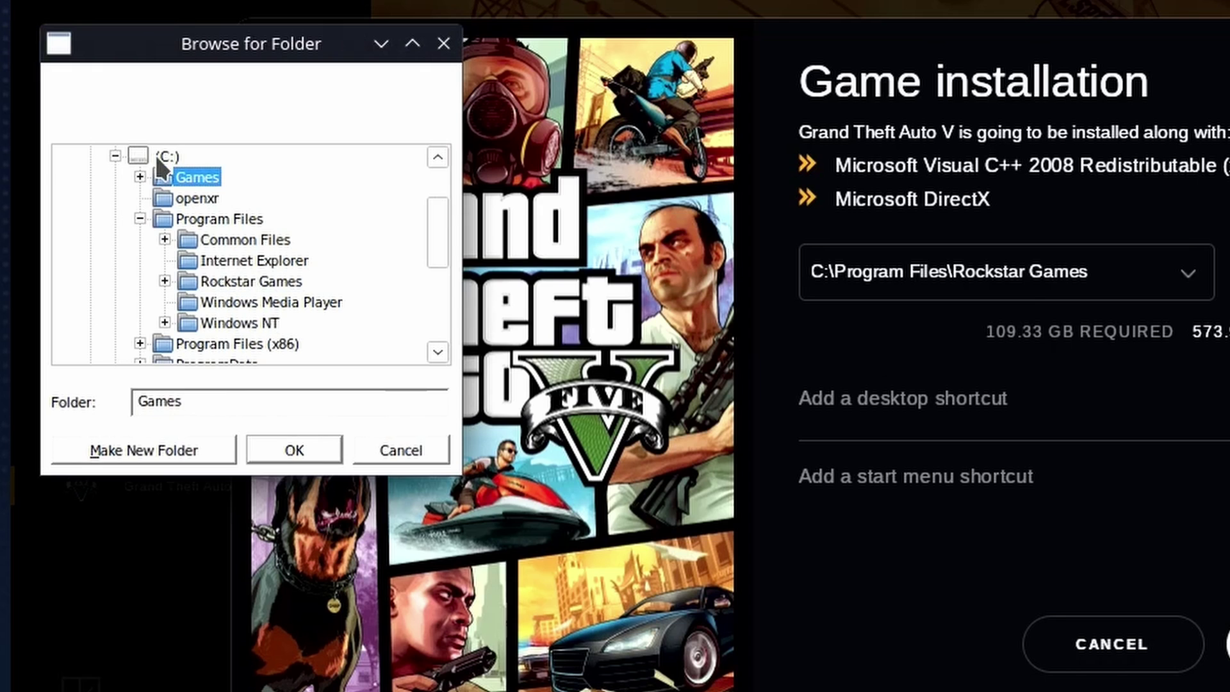
pyautogui.doubleClick(190, 181)
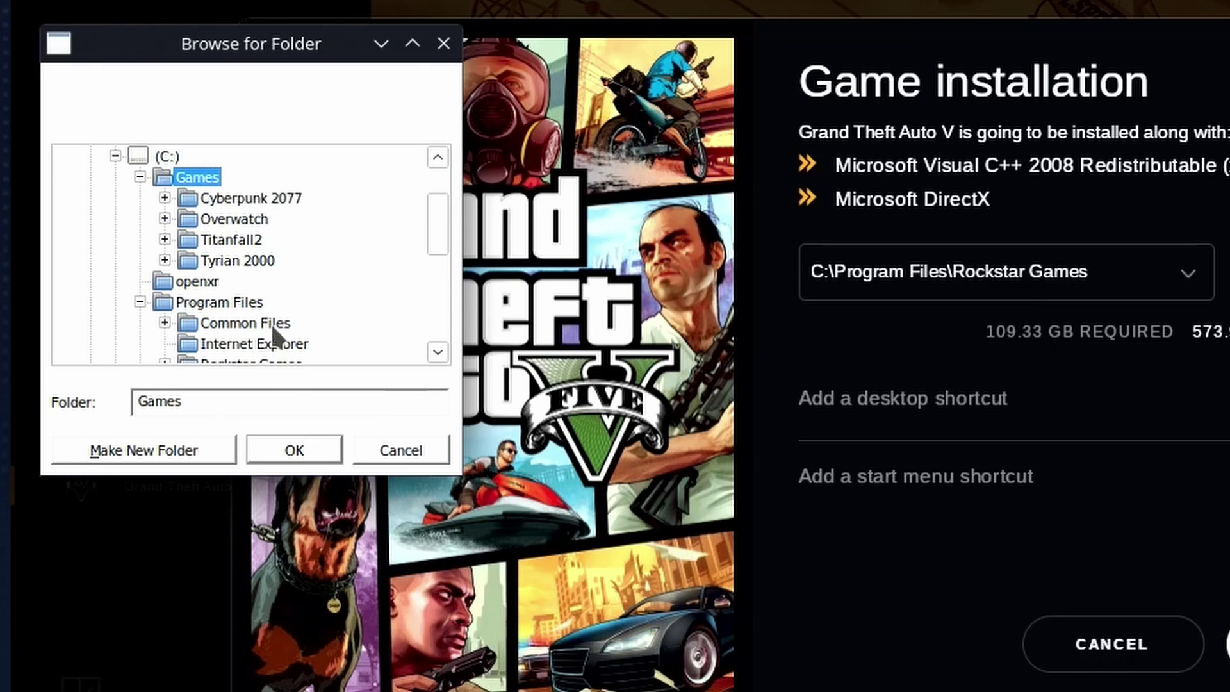
pyautogui.click(313, 457)
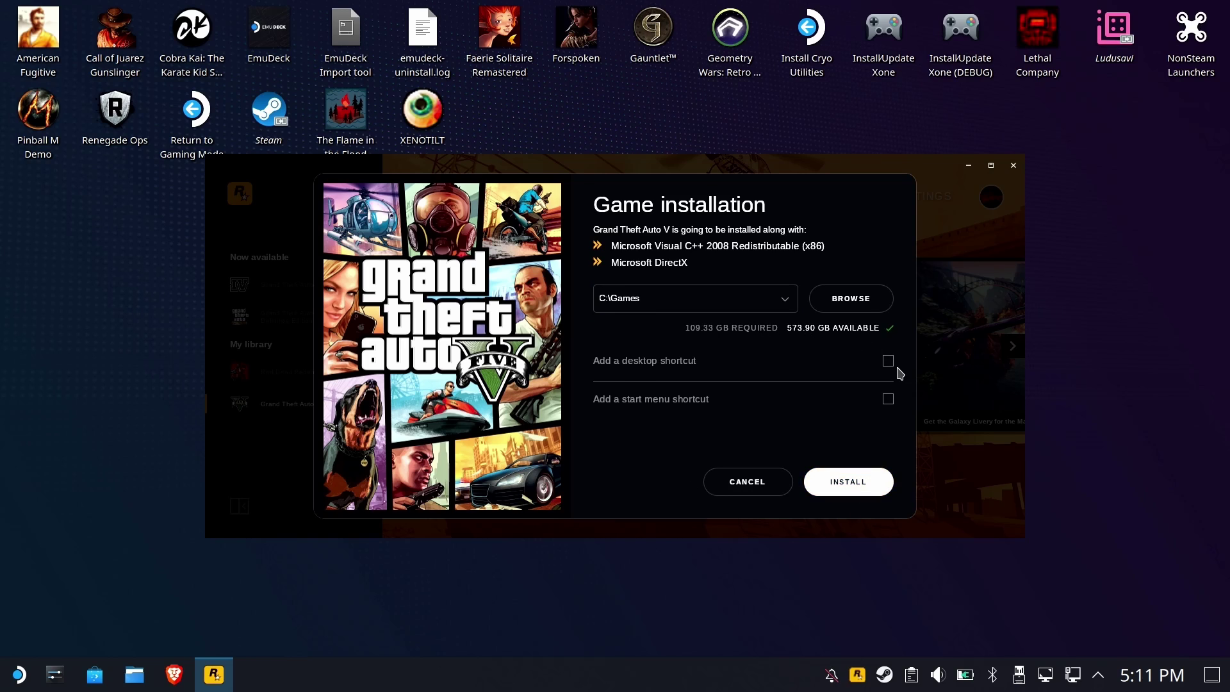
pyautogui.click(879, 480)
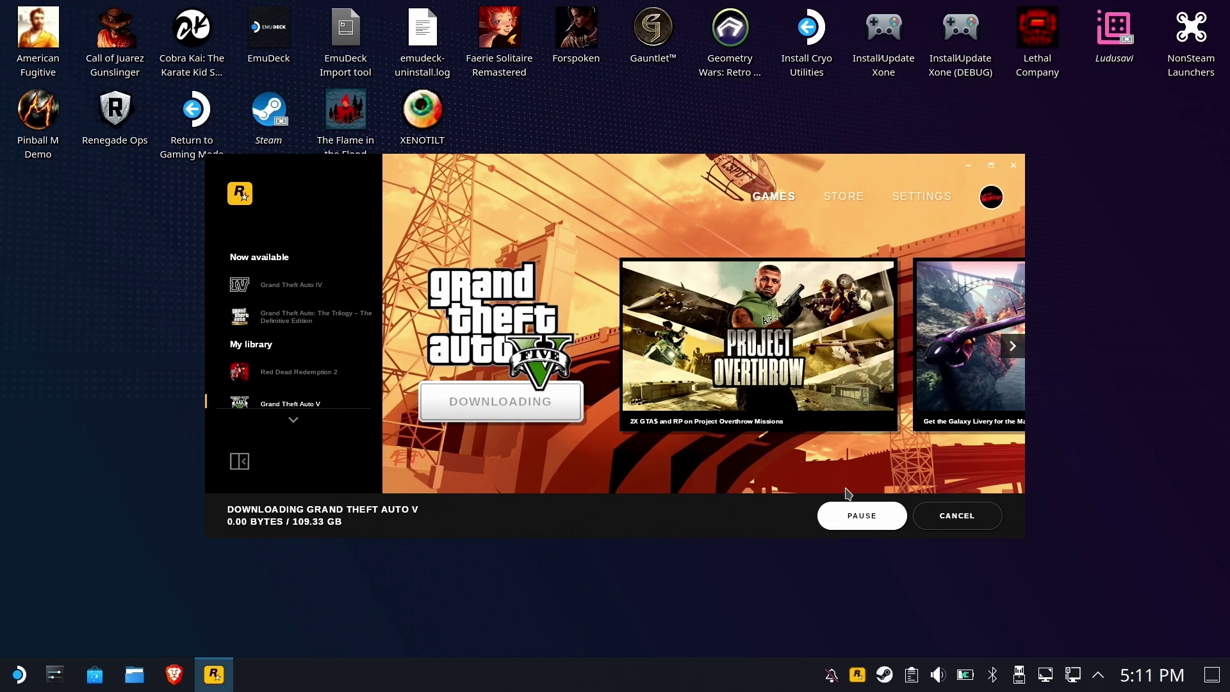
# Confirm a 49-item Grand Theft Auto V folder appeared in ~/Games, then bring back the Rockstar launcher
pyautogui.click(134, 674)
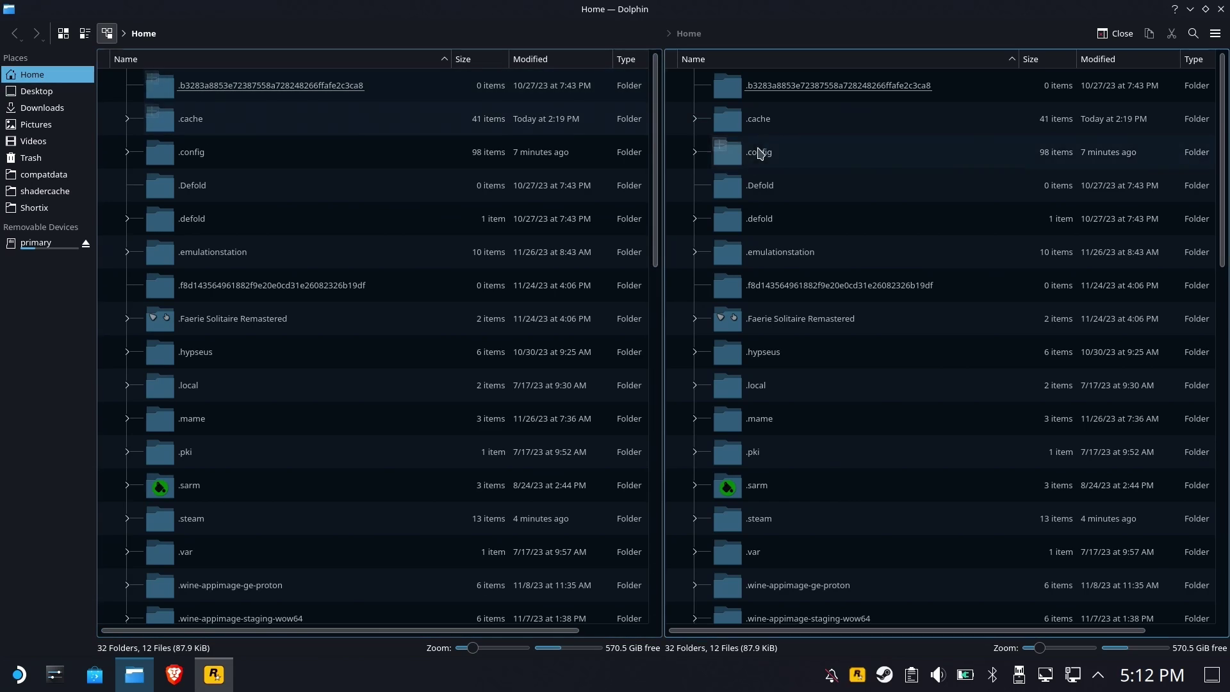
pyautogui.scroll(-2, 741, 156)
pyautogui.scroll(-8, 376, 346)
pyautogui.scroll(5, 359, 350)
pyautogui.click(180, 340)
pyautogui.doubleClick(180, 340)
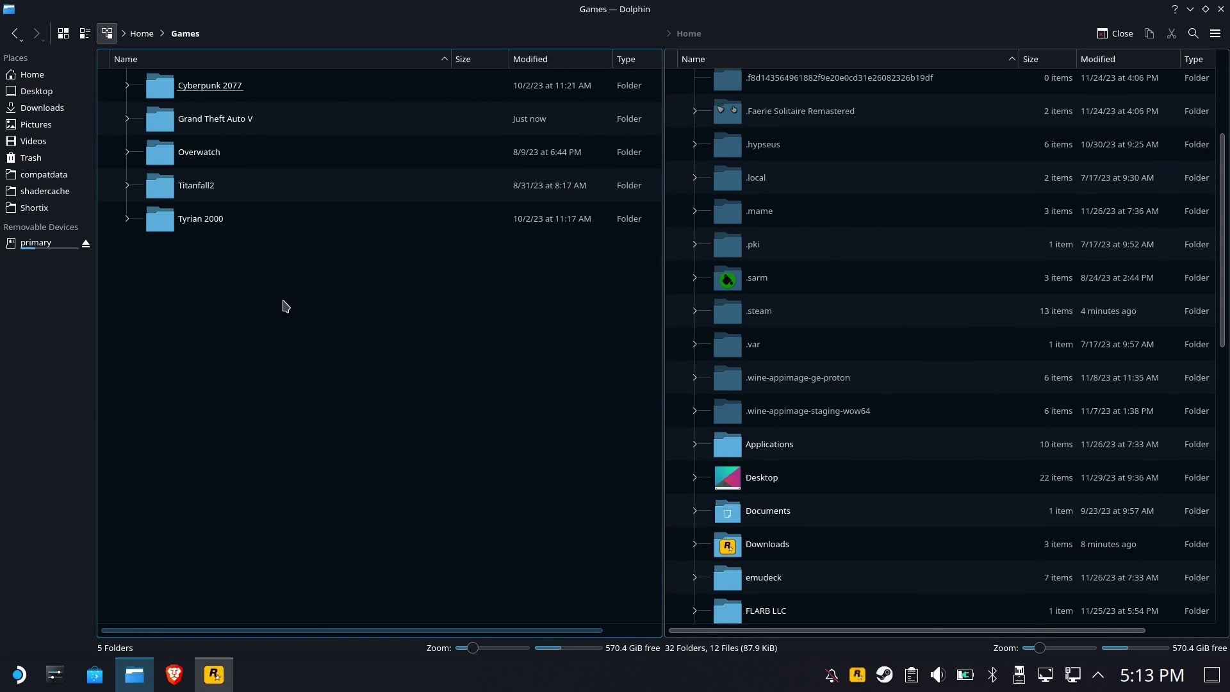
pyautogui.click(257, 120)
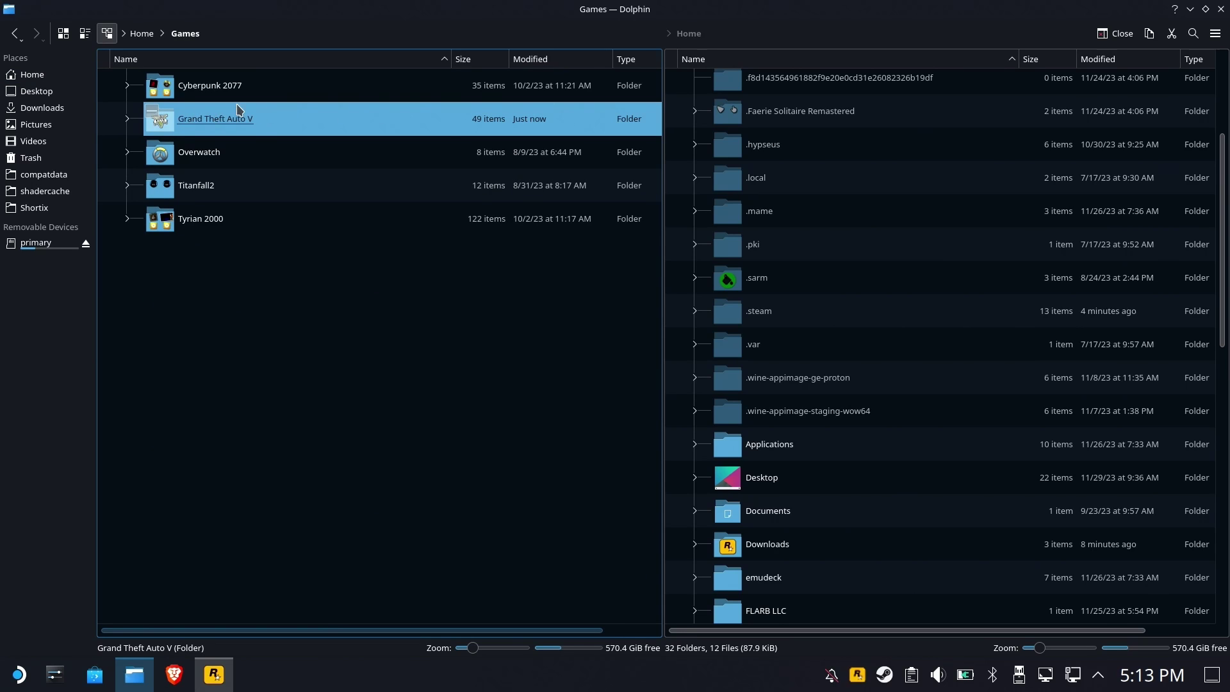
pyautogui.click(459, 449)
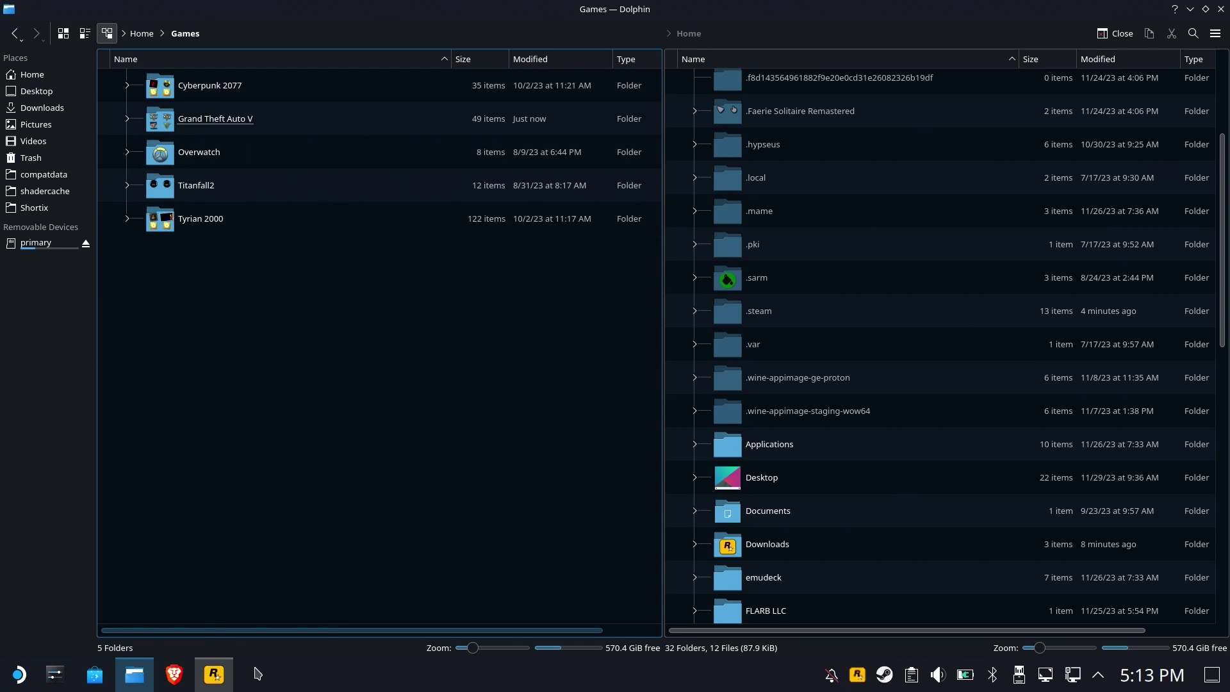
pyautogui.click(214, 674)
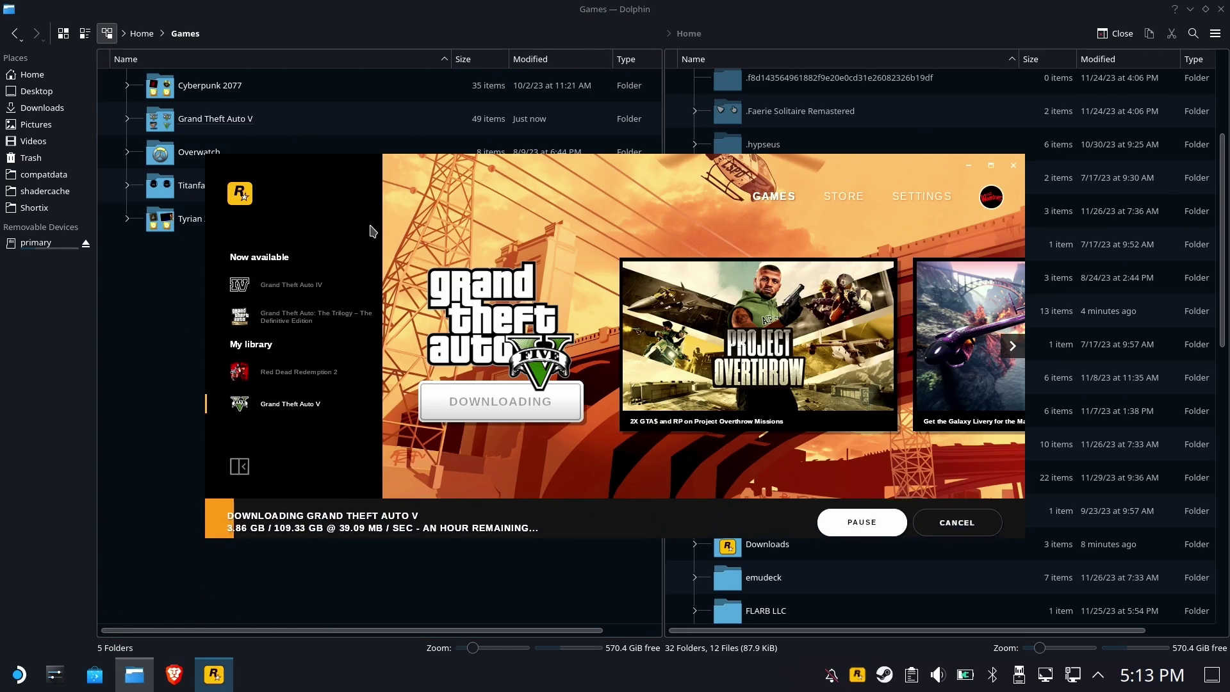